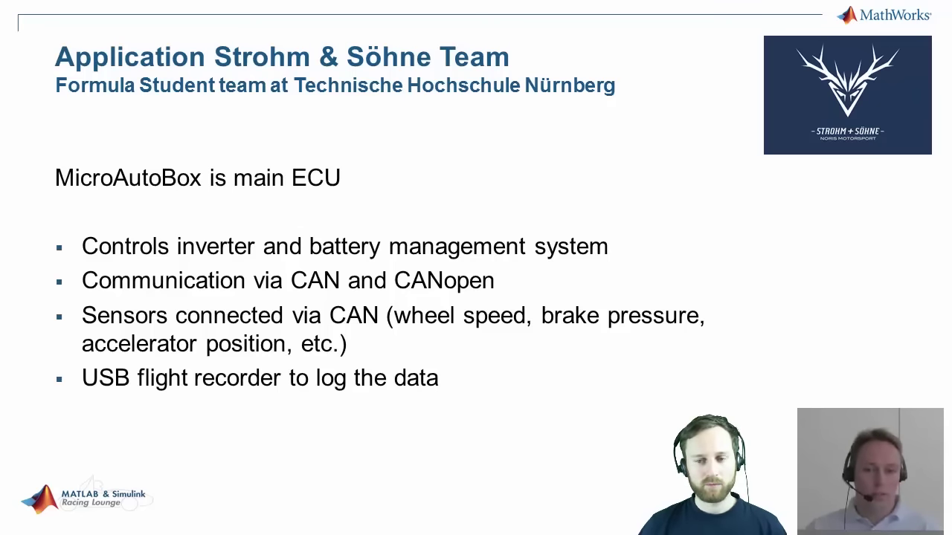
- Switch to the NoRa3 Simulink model and examine its CAN setup blocks and the signal paths around the Smart Sensoren subsystem
key("alt+Tab")
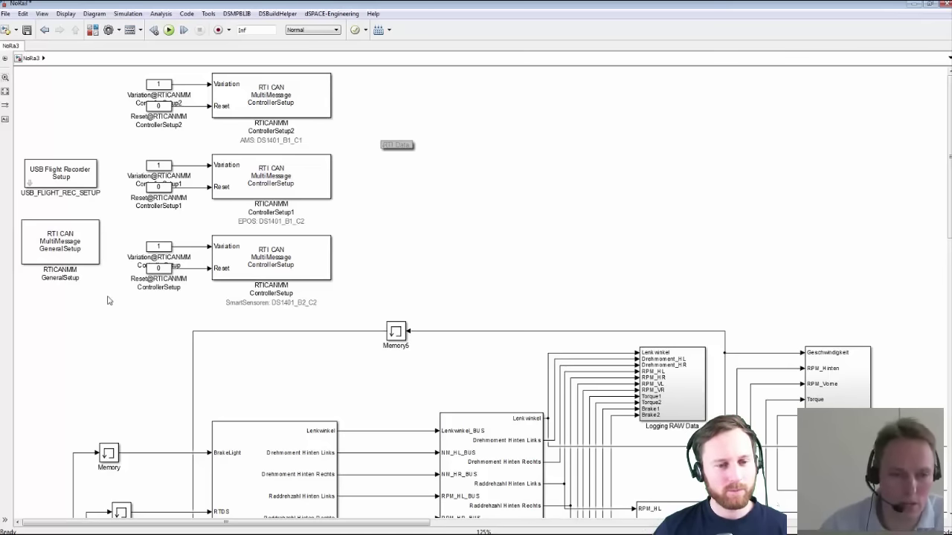
left_click(55, 246)
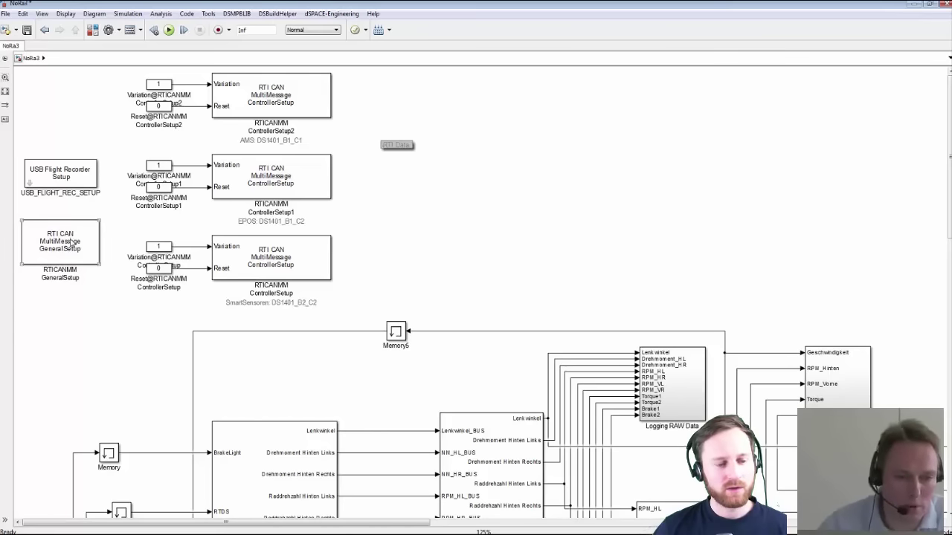
left_click(116, 275)
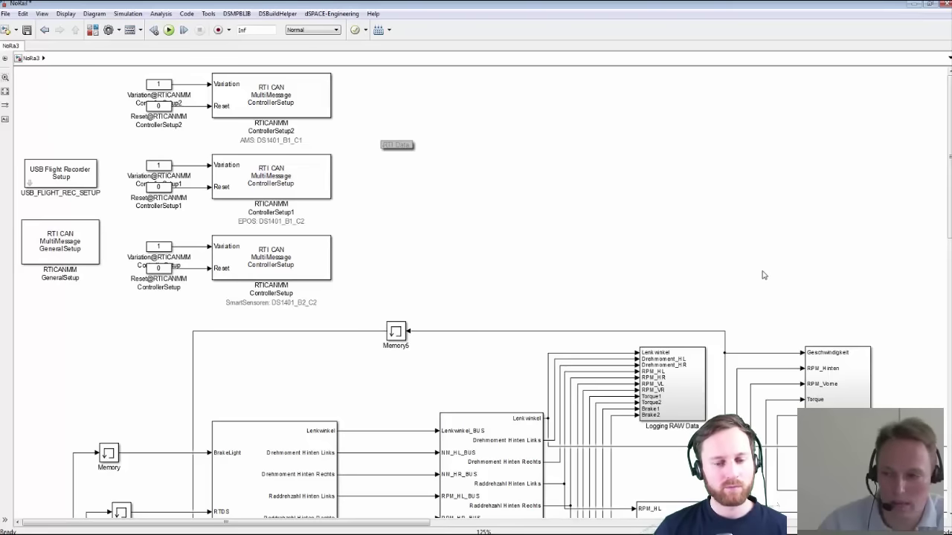
scroll(948, 227, "down", 1)
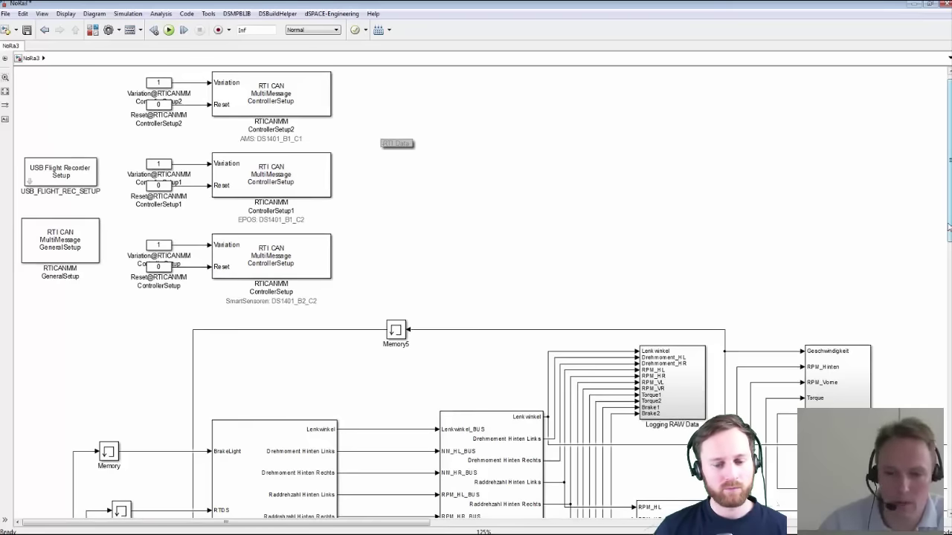
scroll(948, 226, "down", 3)
scroll(934, 273, "down", 2)
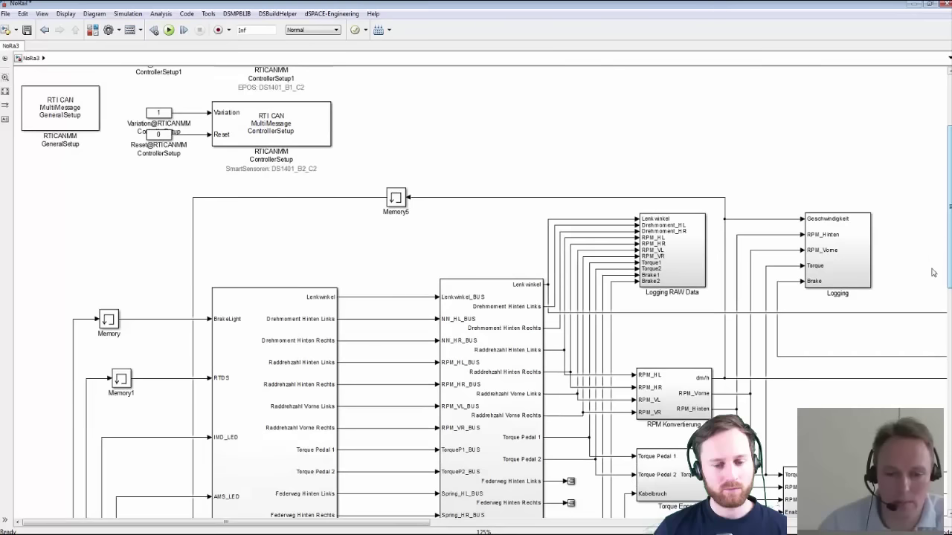
scroll(934, 273, "down", 3)
scroll(921, 300, "down", 2)
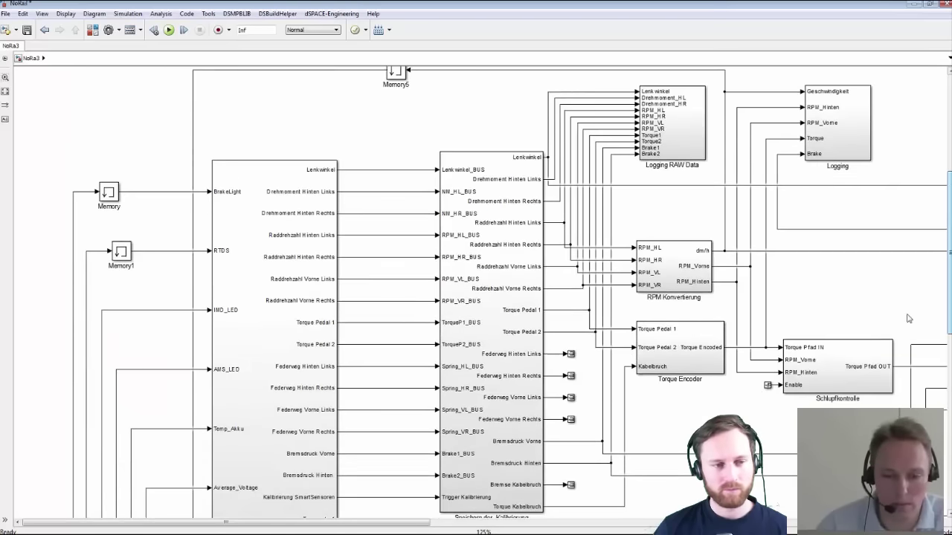
scroll(899, 345, "down", 3)
scroll(900, 346, "down", 3)
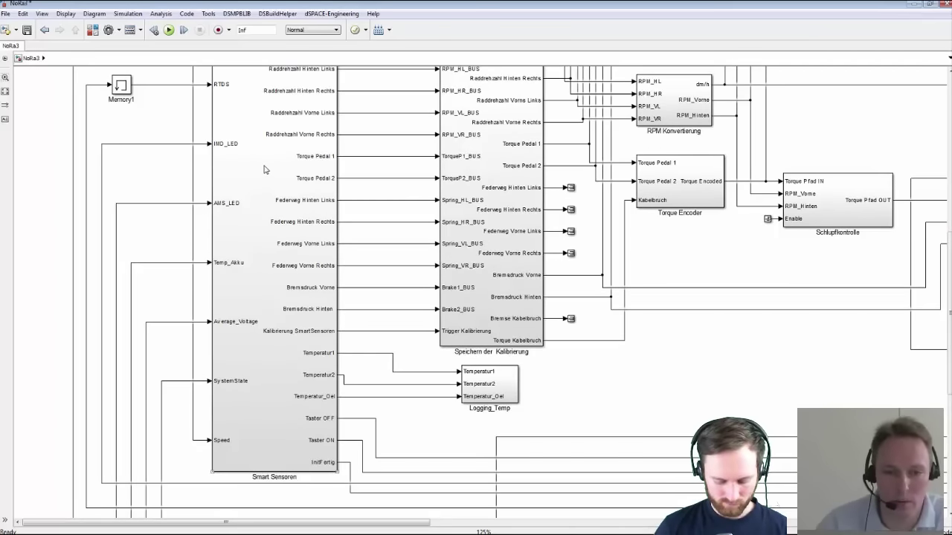
- Inspect the CAN blocks inside the Smart Sensoren subsystem, then return to the controller setup blocks in the top-level model
double_click(264, 170)
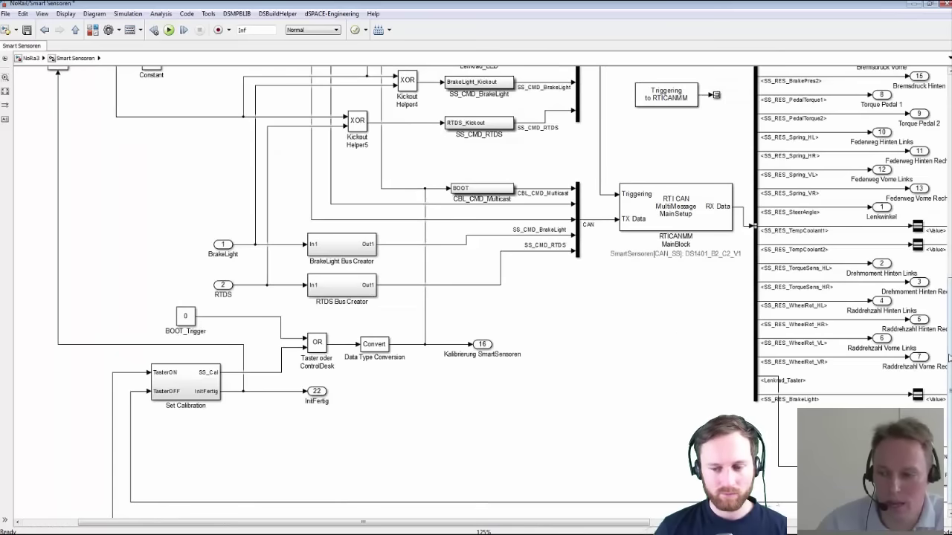
scroll(947, 357, "up", 2)
scroll(945, 320, "up", 1)
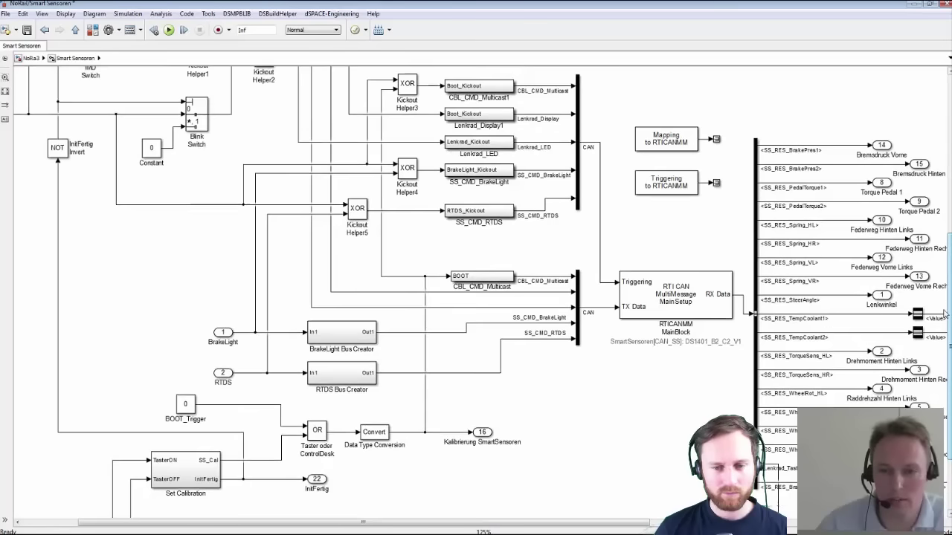
scroll(945, 314, "up", 1)
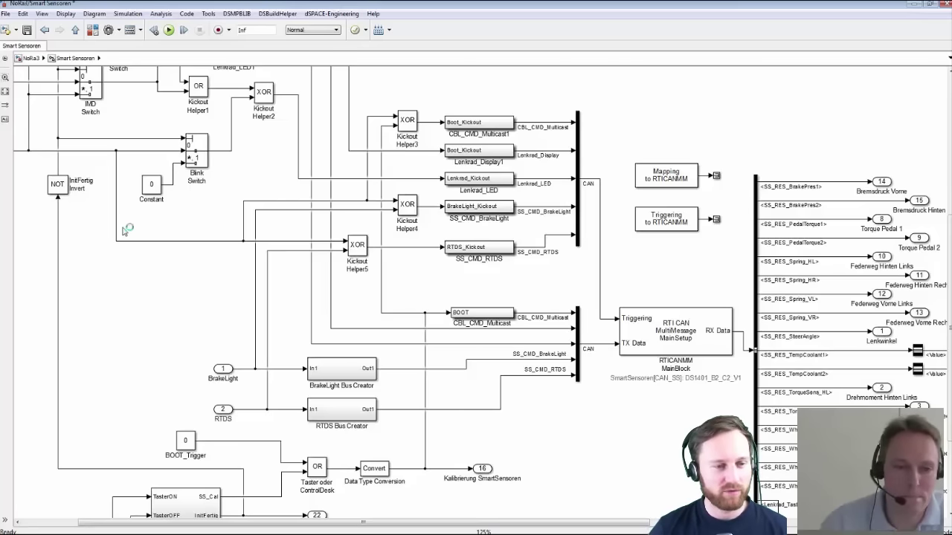
left_click(75, 31)
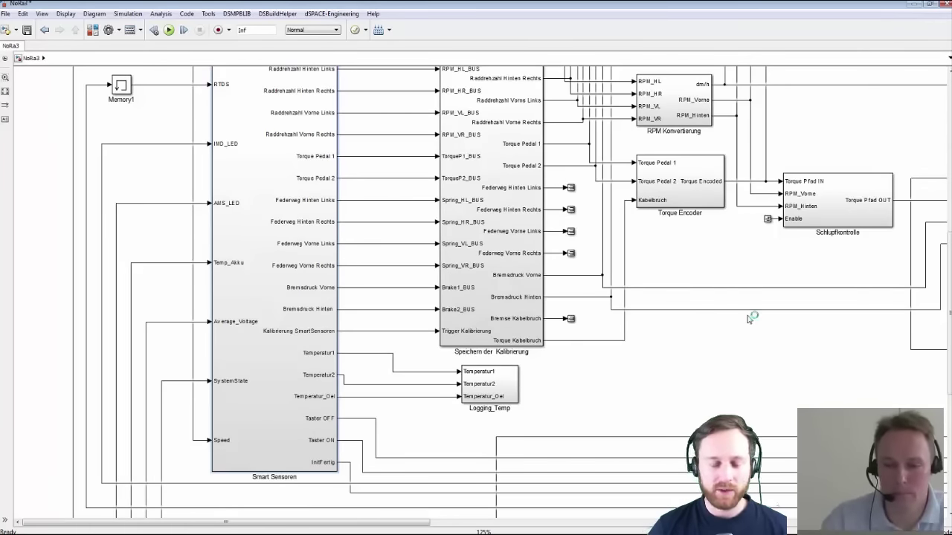
scroll(97, 117, "up", 3)
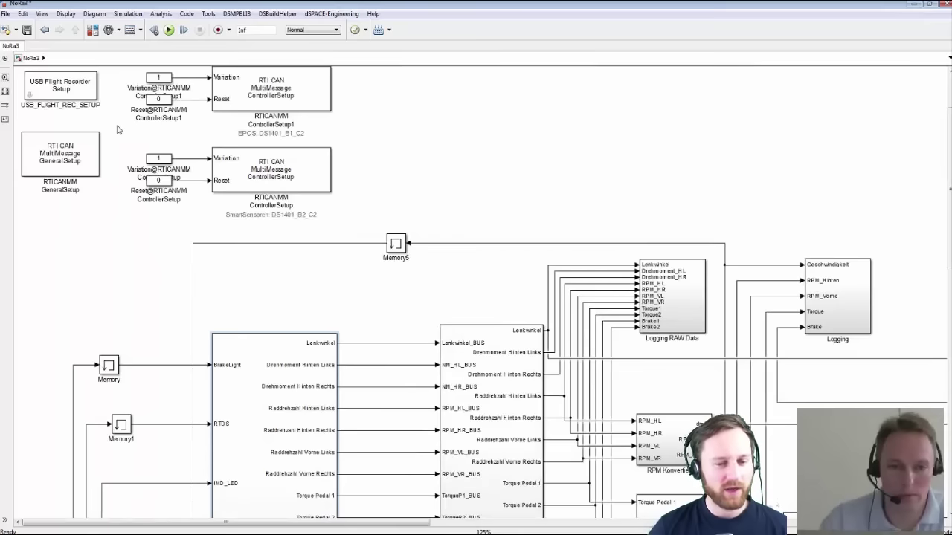
scroll(117, 130, "up", 2)
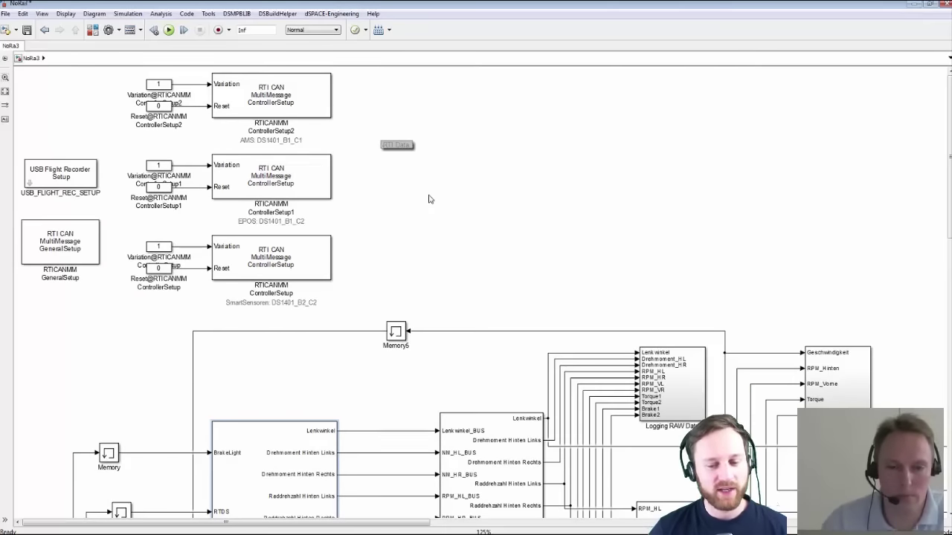
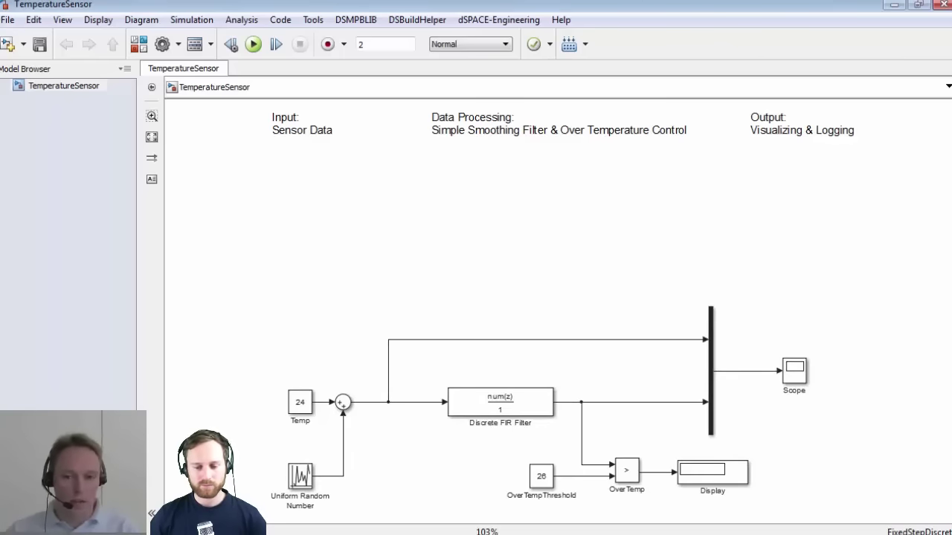
- Run the TemperatureSensor simulation and view the sensor and filtered signals in the Scope
key("ctrl+t")
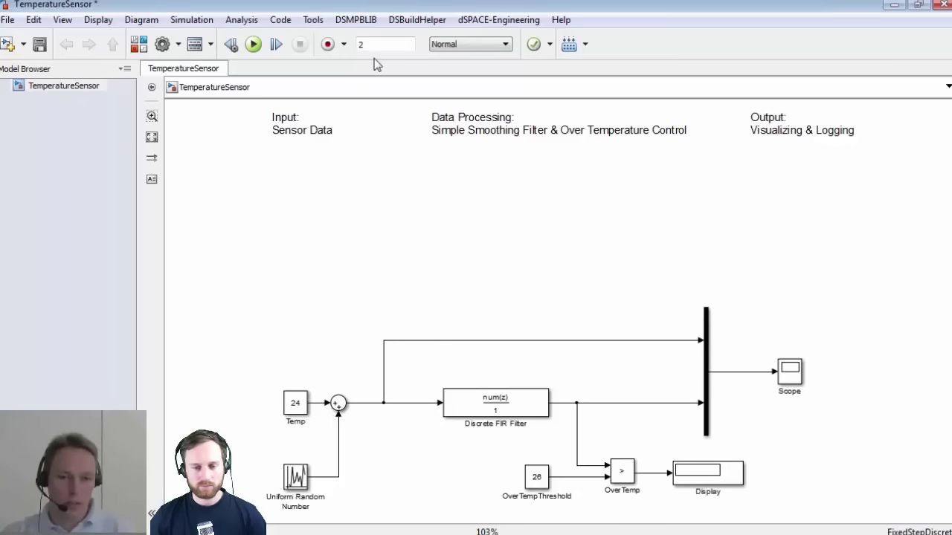
left_click(254, 45)
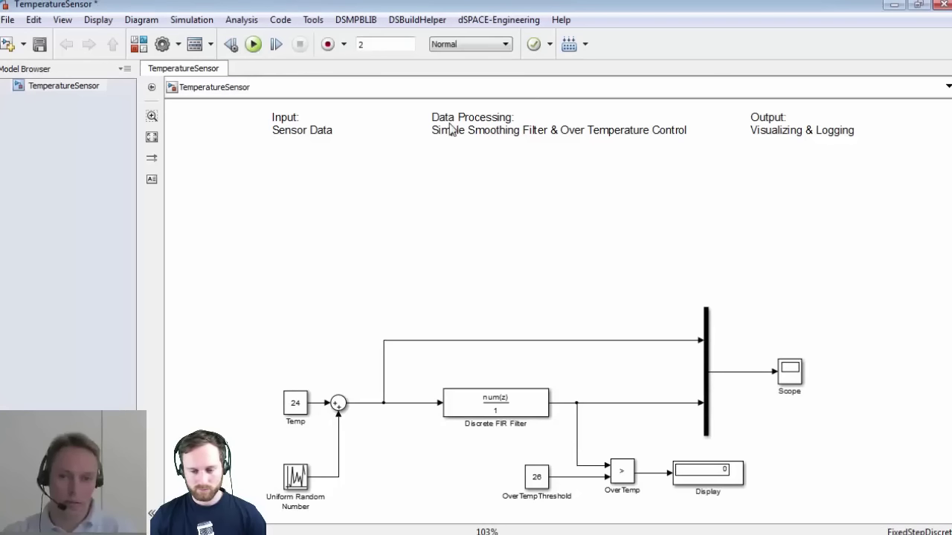
double_click(793, 372)
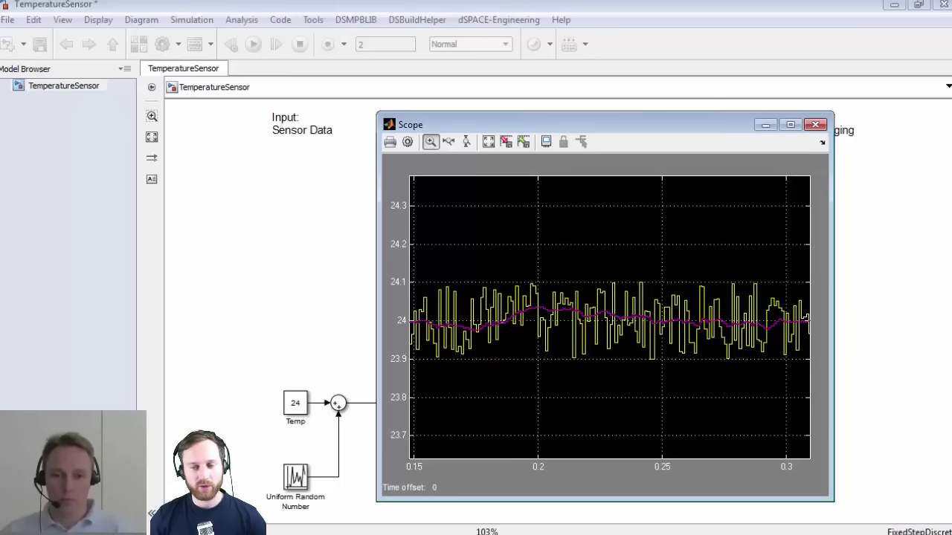
- Close the Scope and set the simulation stop time to inf
left_click(369, 80)
double_click(376, 44)
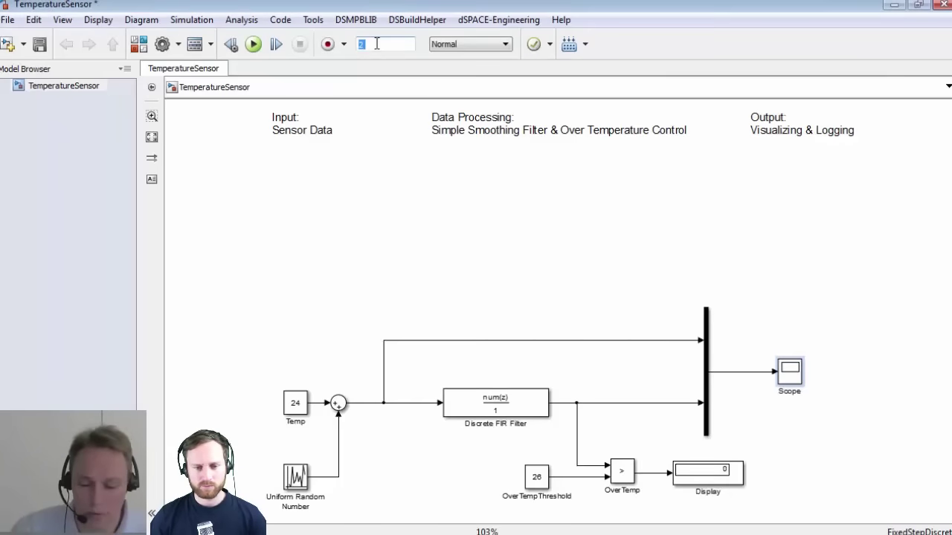
key("BackSpace")
type("inf")
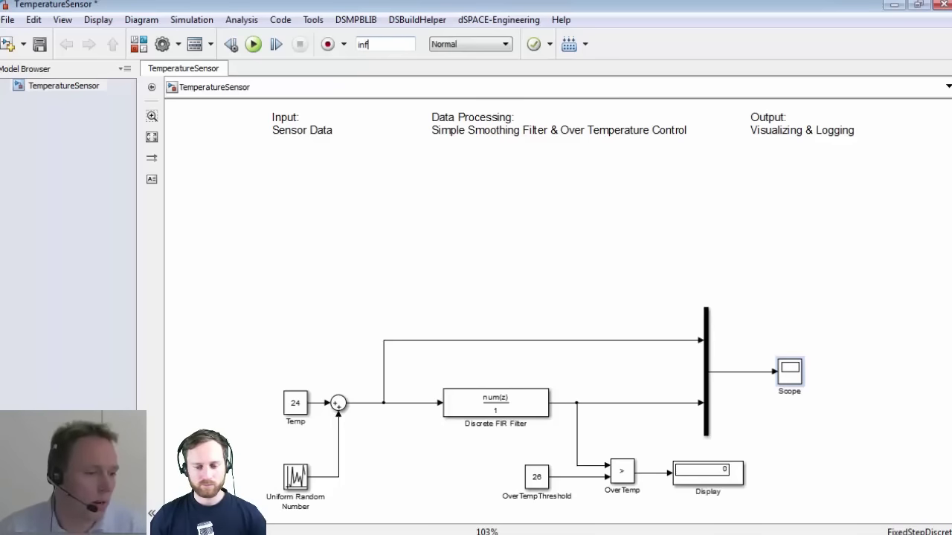
- Open the RTI CANMM Blockset from the blocksets of the DS1401 MicroAutoBox library
key("ctrl+t")
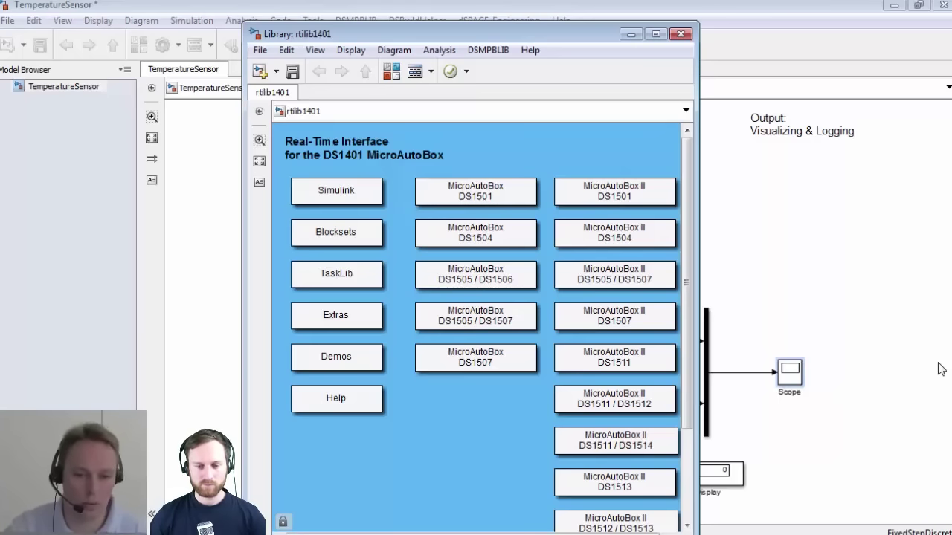
left_click(343, 236)
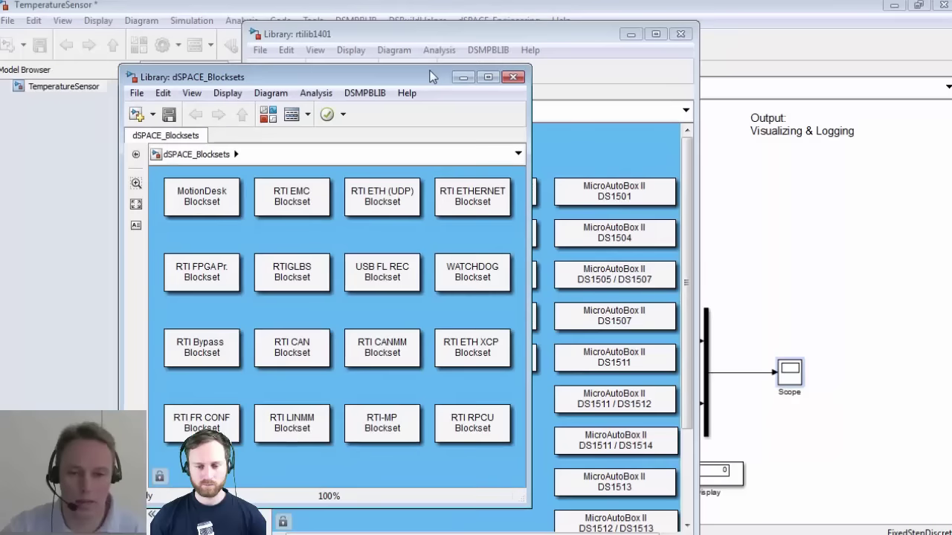
left_click(398, 346)
double_click(398, 346)
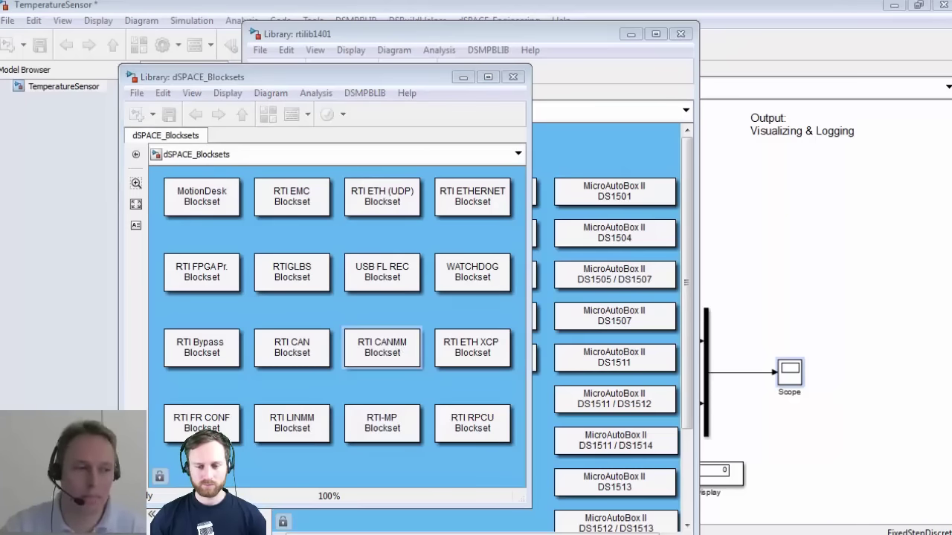
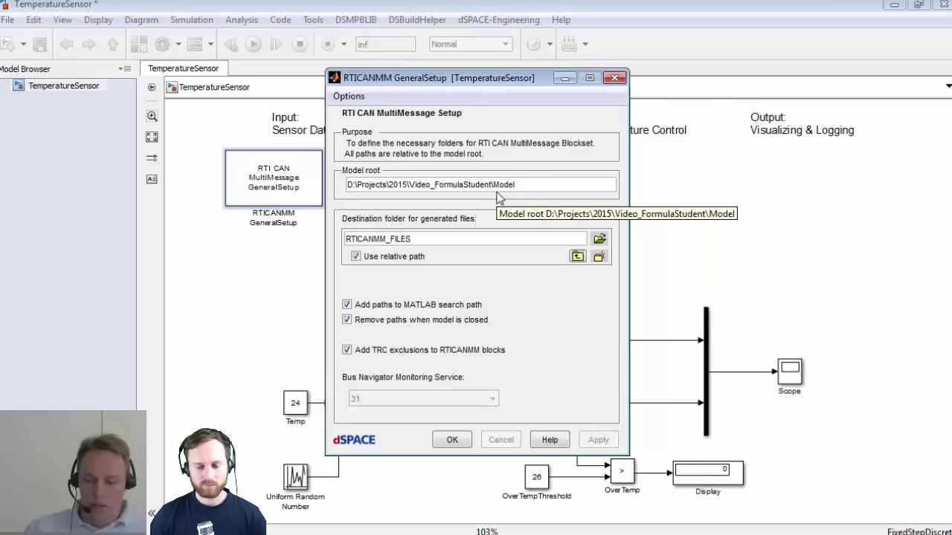
- Accept the RTICANMM GeneralSetup settings and place an RTI CAN MultiMessage ControllerSetup block below that block
left_click(446, 442)
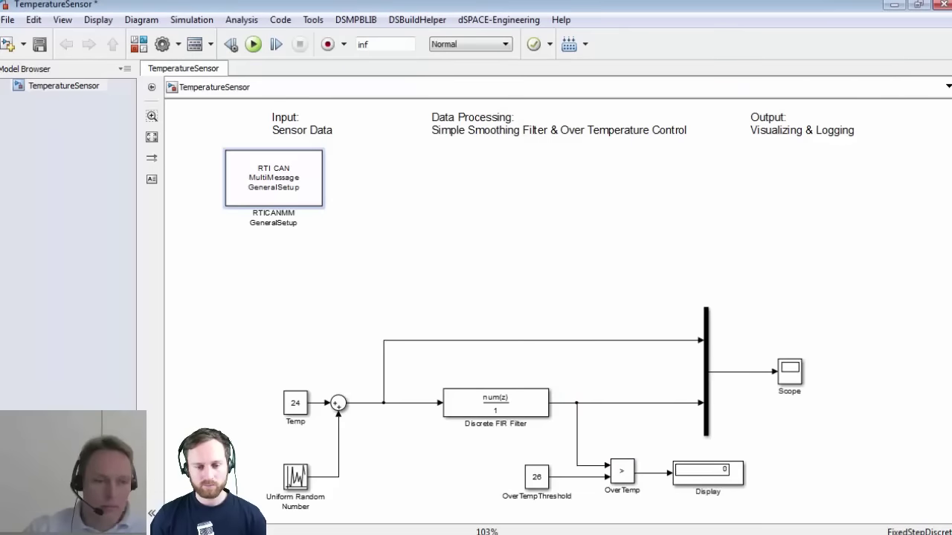
key("ctrl+l")
left_click_drag(726, 239, 331, 287)
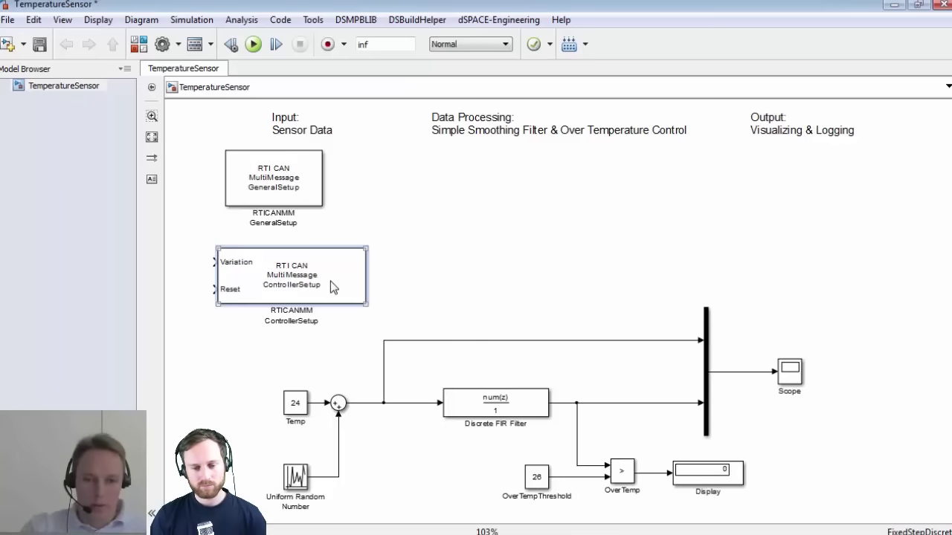
- Apply the ControllerSetup configuration for Controller1 with CAN Type 1, board 1, controller 1, STD identifiers and a 500 Kb/s baud rate
double_click(332, 288)
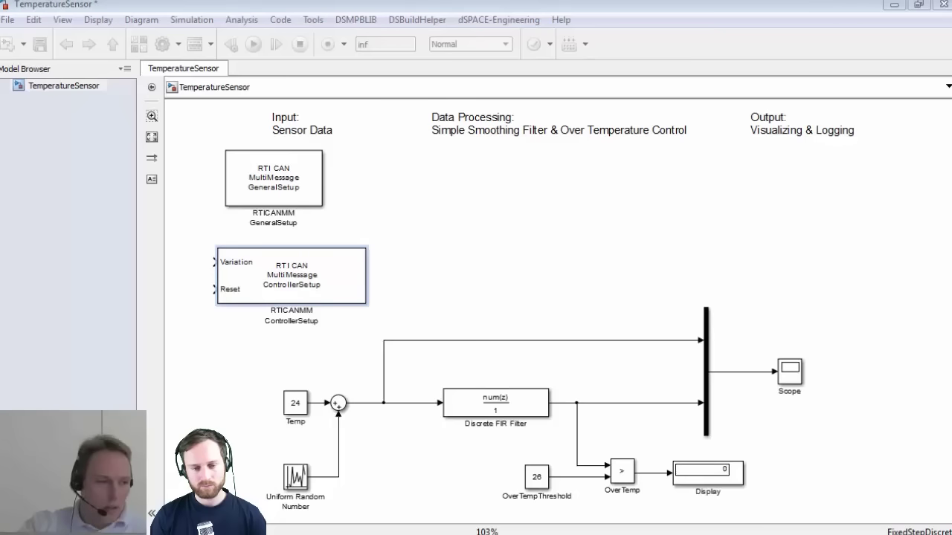
left_click_drag(592, 193, 666, 68)
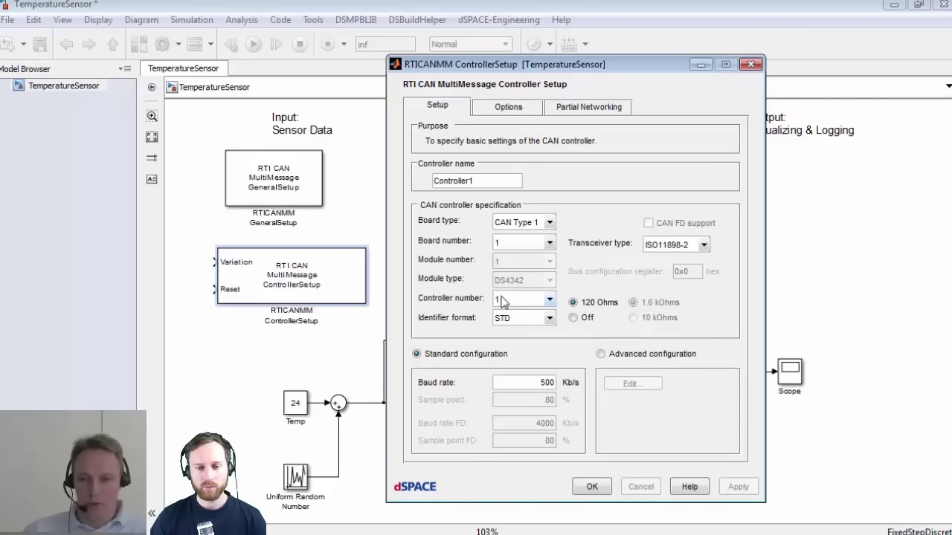
left_click(592, 486)
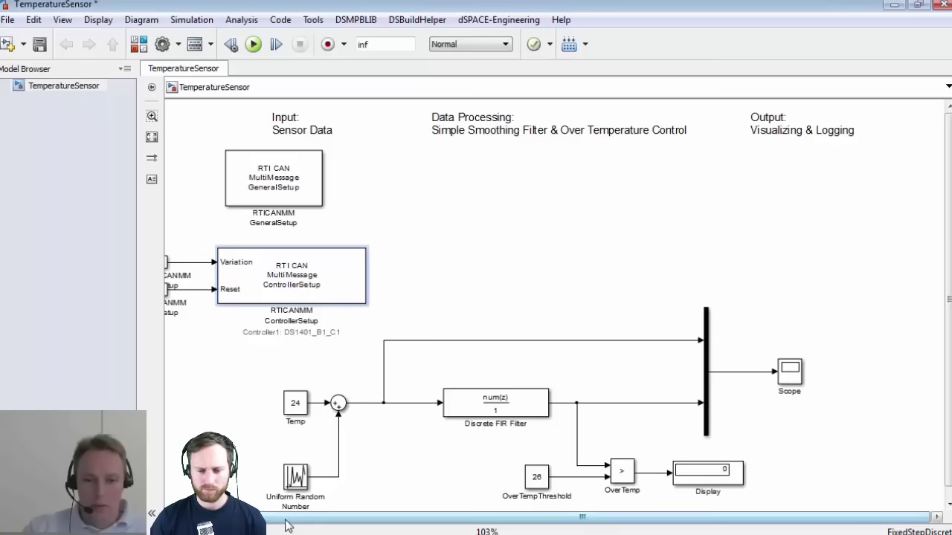
scroll(287, 521, "left", 3)
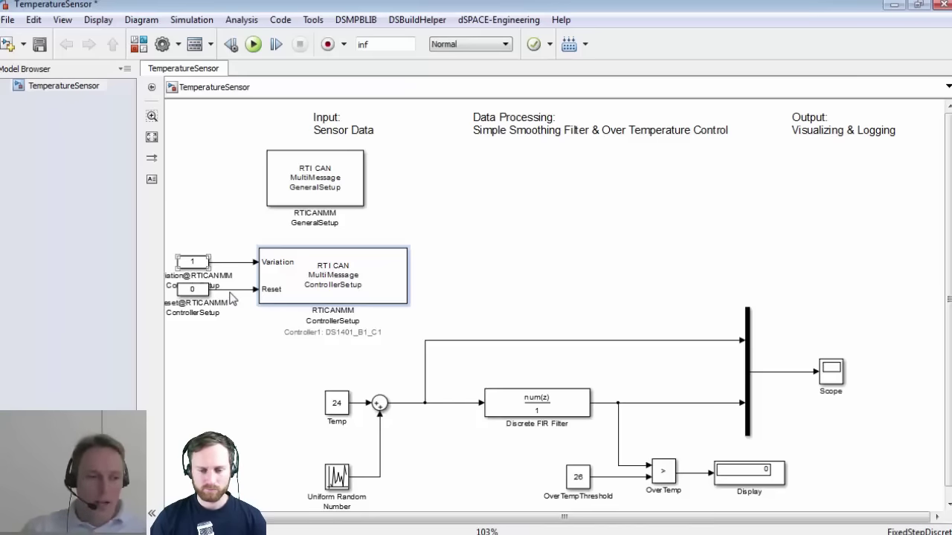
- Add an RTI CAN MultiMessage MainBlock from the blockset library beside the ControllerSetup block
left_click(232, 298)
key("ctrl+b")
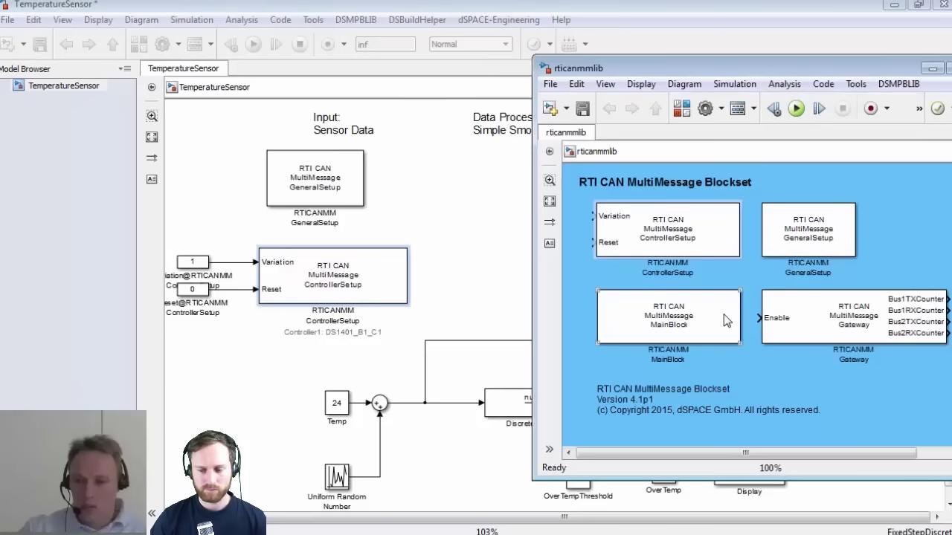
left_click_drag(668, 316, 556, 278)
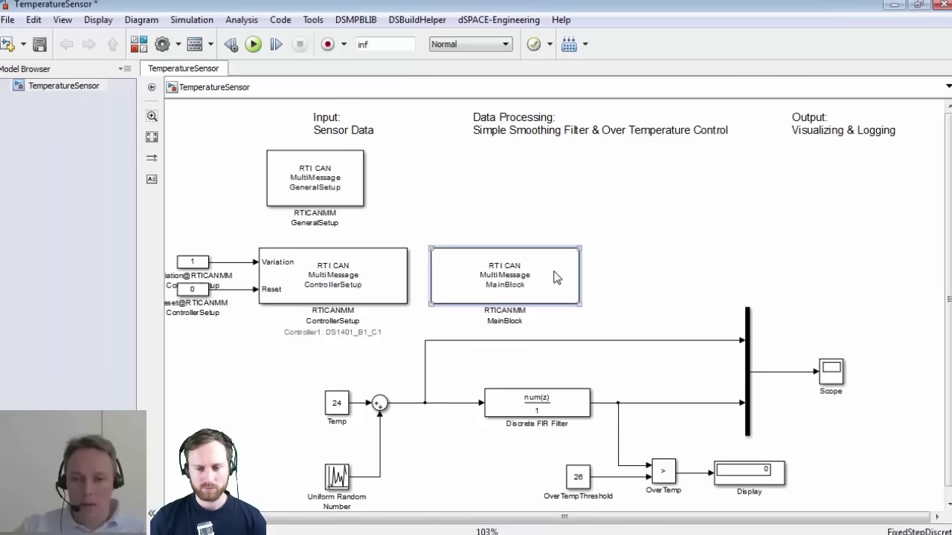
double_click(554, 277)
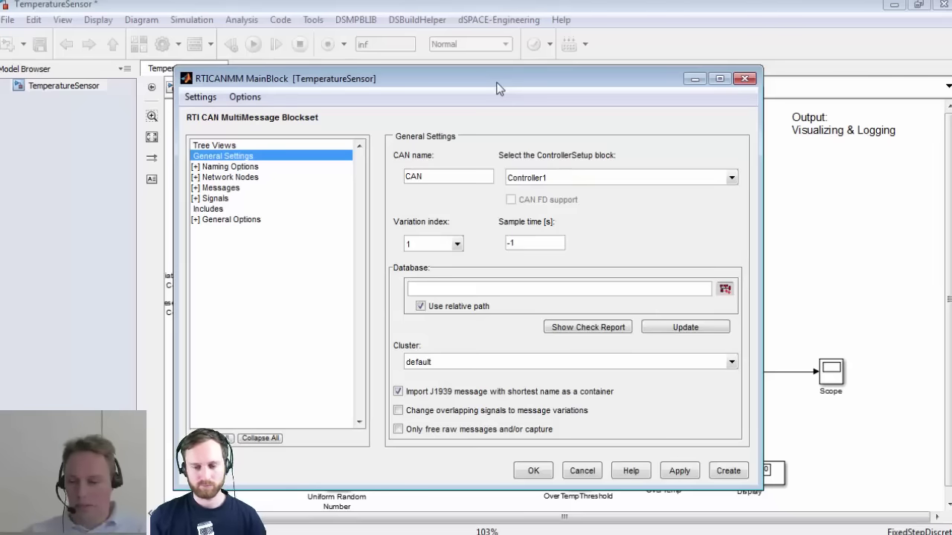
left_click(724, 288)
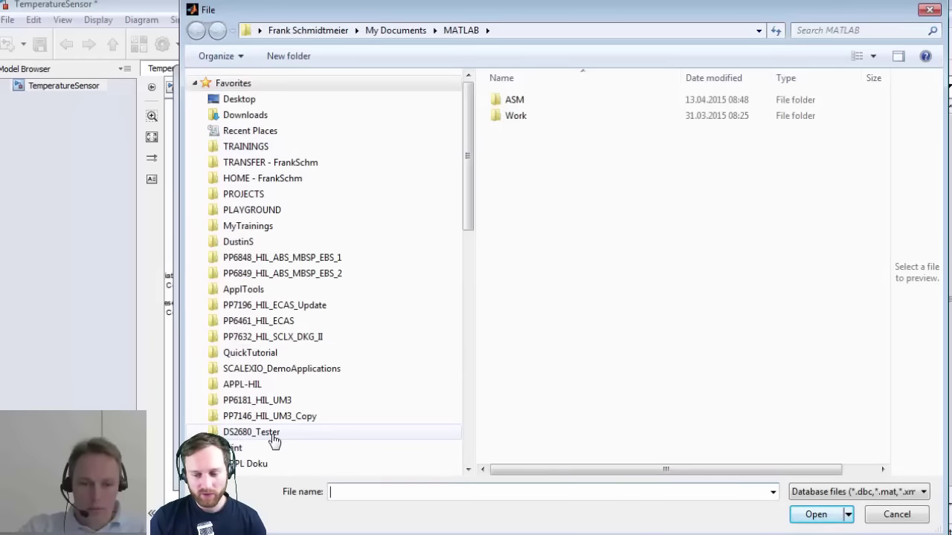
scroll(455, 312, "down", 8)
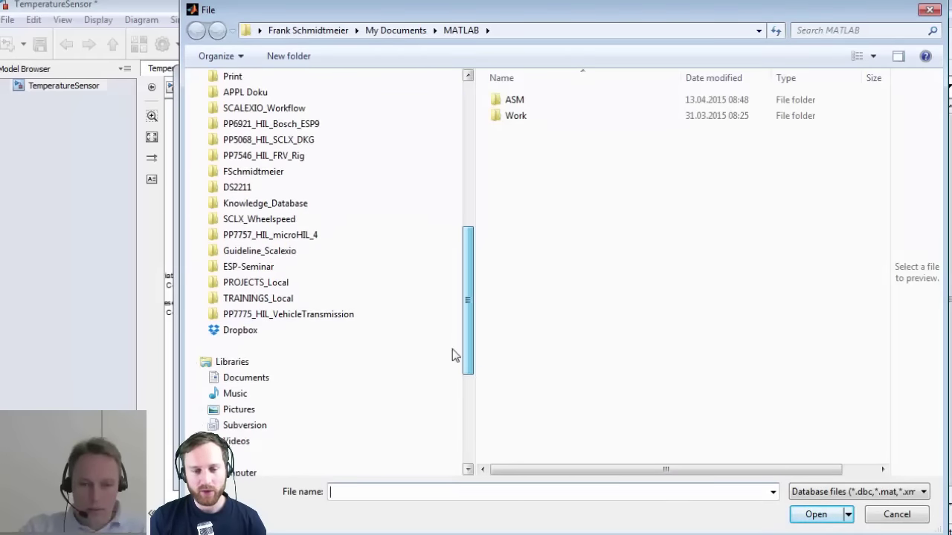
left_click(269, 283)
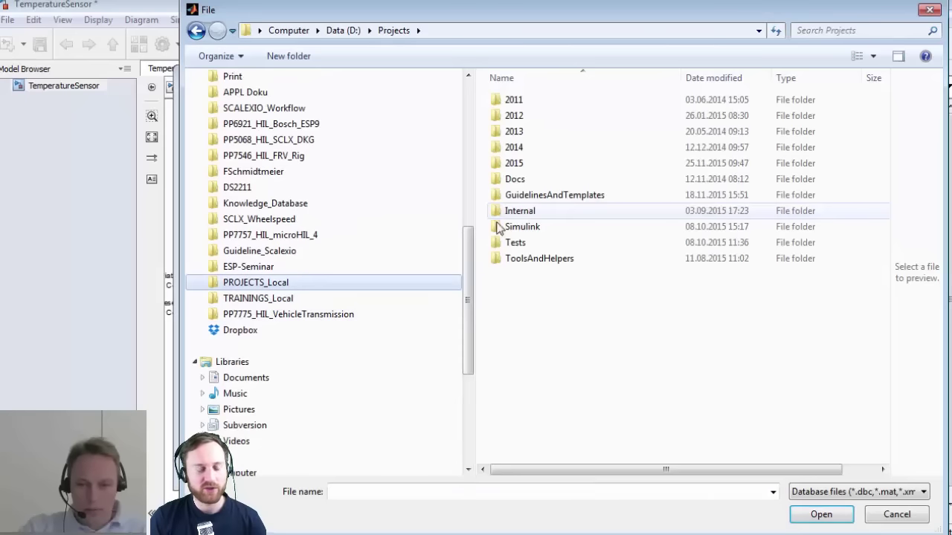
double_click(515, 167)
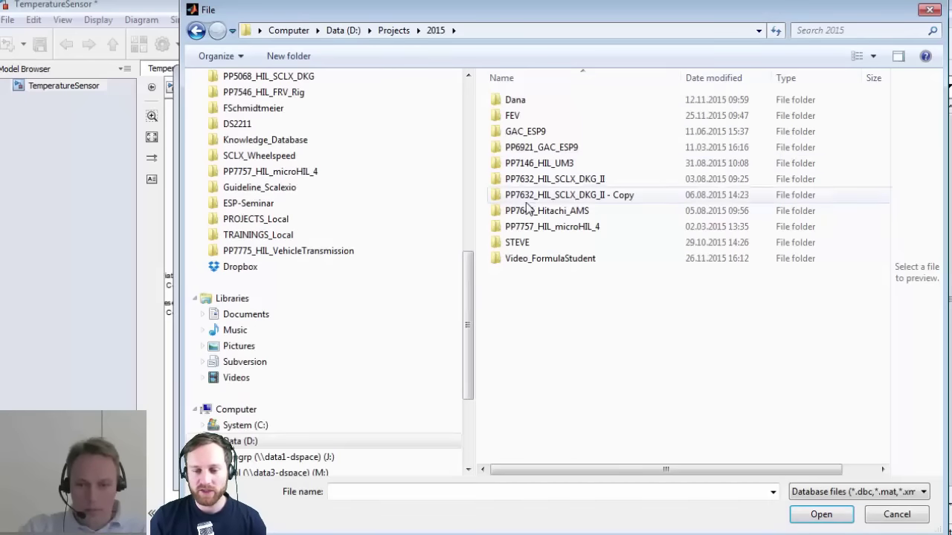
double_click(521, 260)
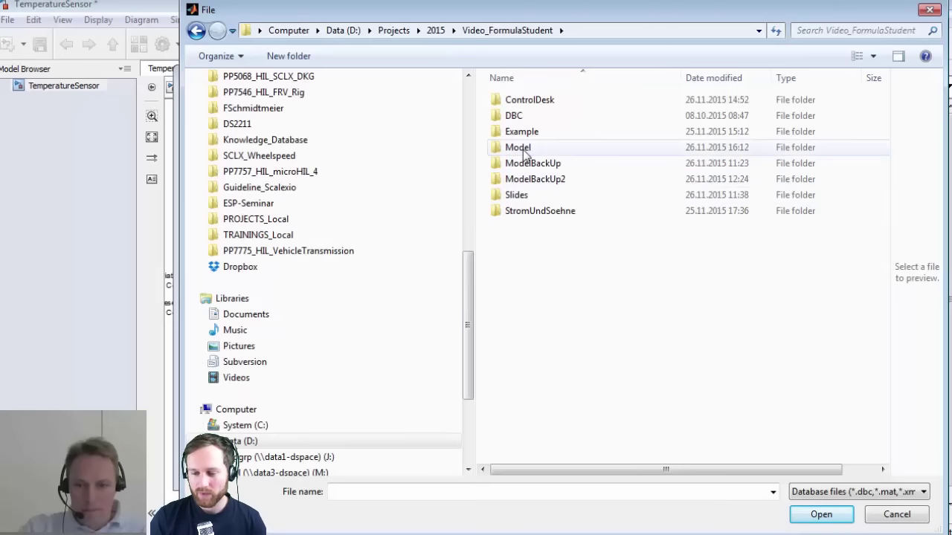
double_click(516, 117)
left_click(540, 104)
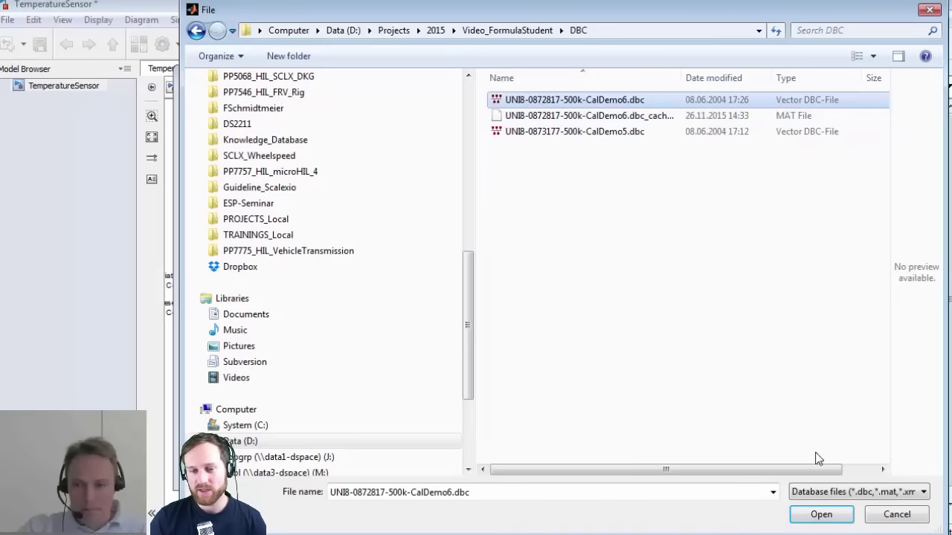
left_click(827, 515)
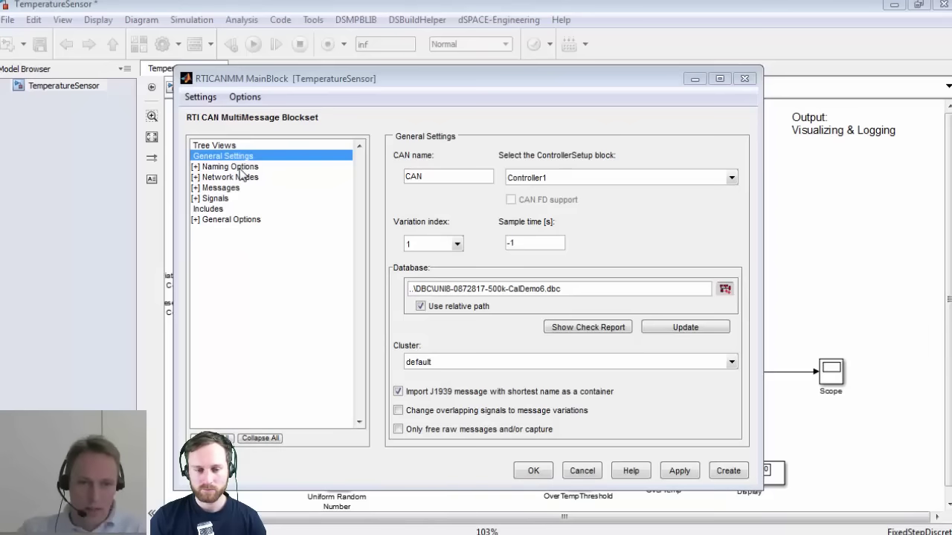
- Review the RX messages available from the CAN database in the MainBlock's message selection settings
left_click(198, 191)
left_click(197, 188)
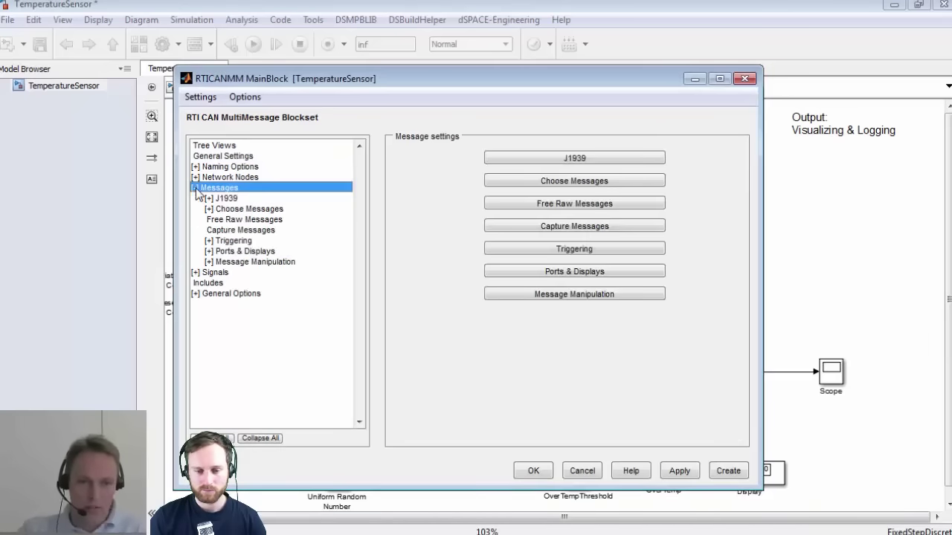
left_click(209, 211)
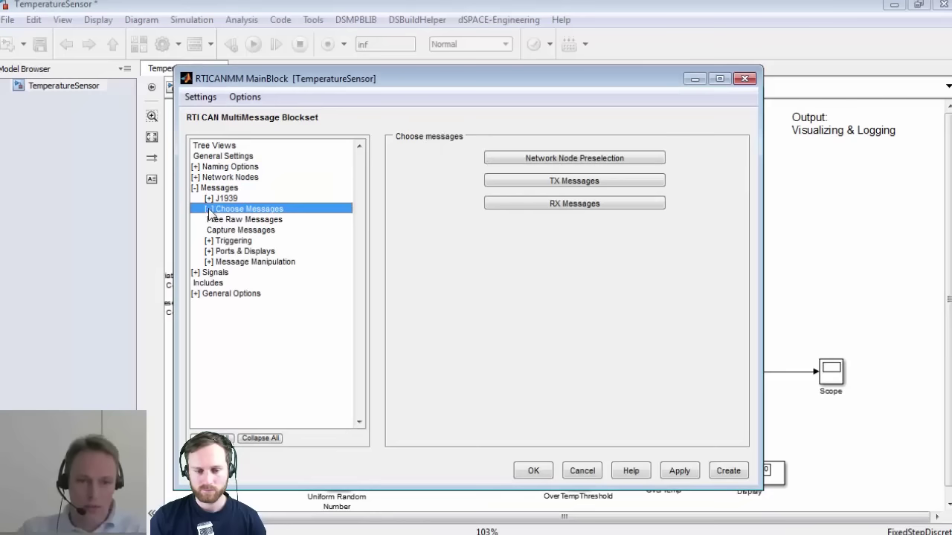
left_click(209, 211)
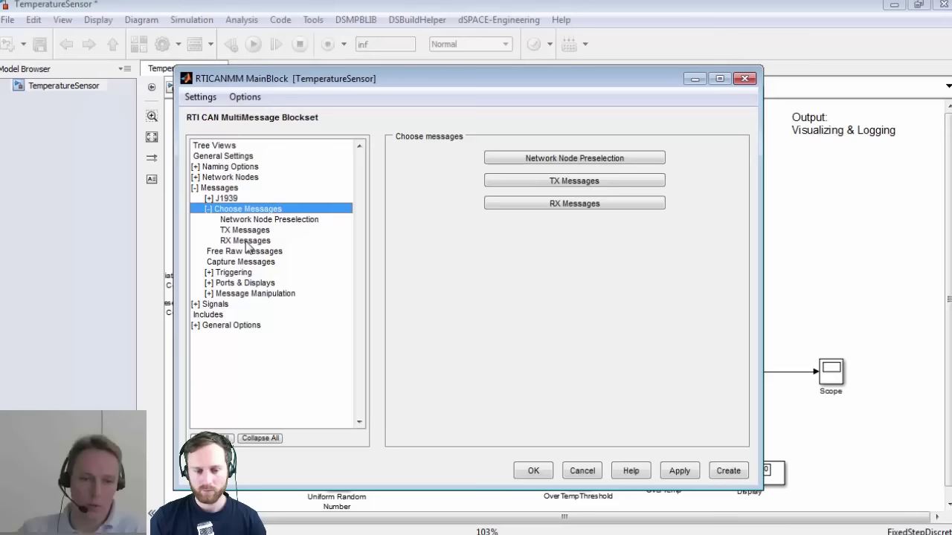
left_click(245, 241)
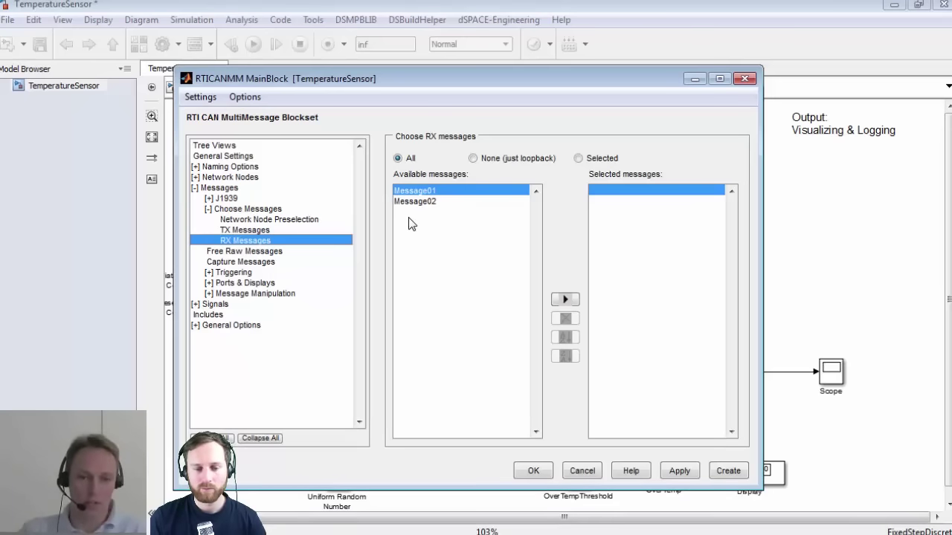
- Pass all RX signals to the model, apply the setting, and create and accept the MainBlock
left_click(196, 306)
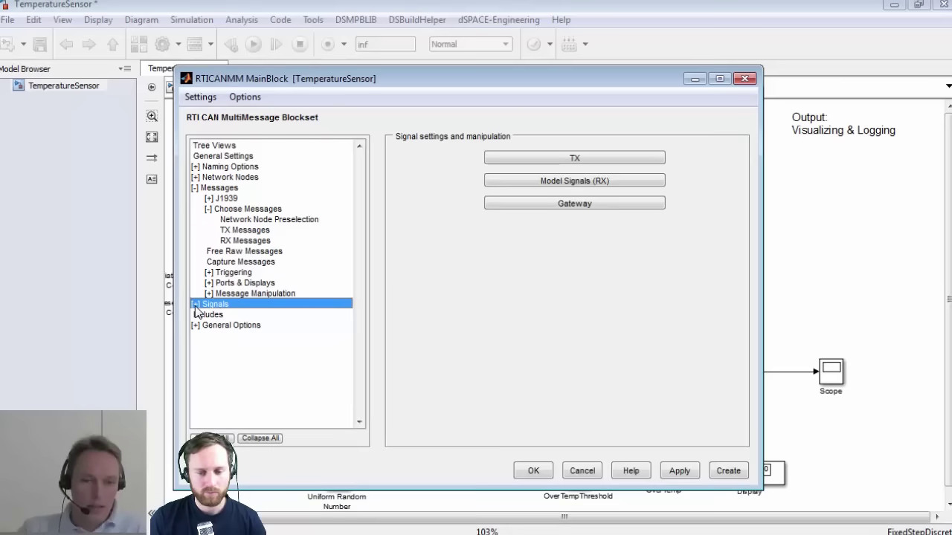
left_click(196, 306)
left_click(222, 327)
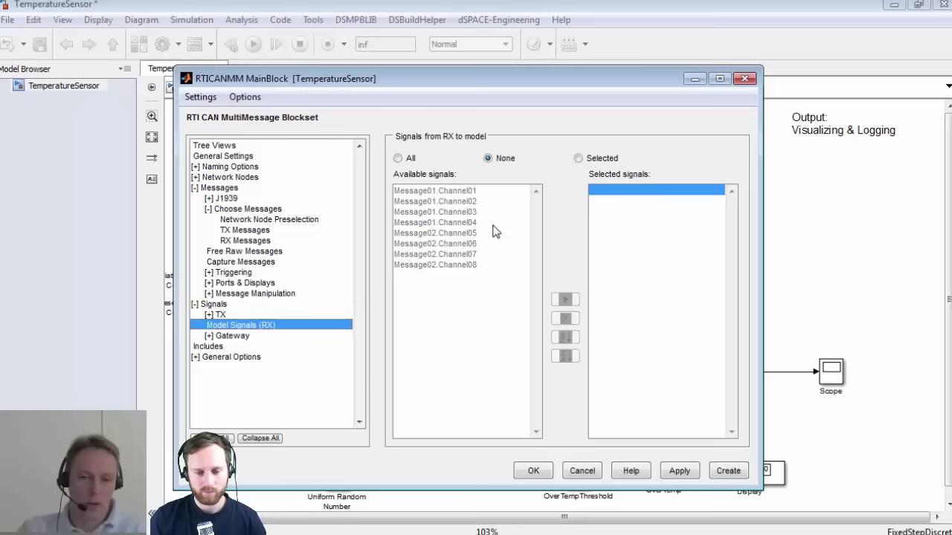
left_click(400, 158)
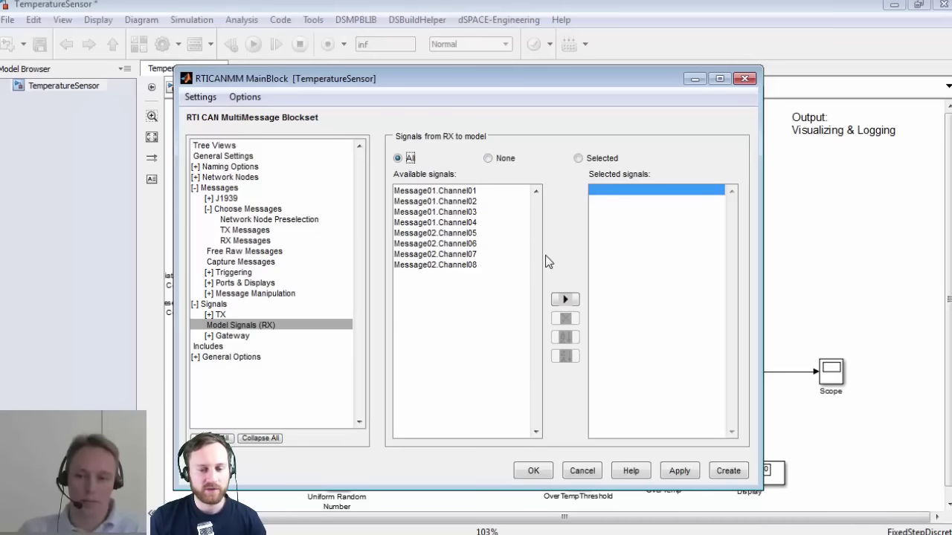
left_click(690, 473)
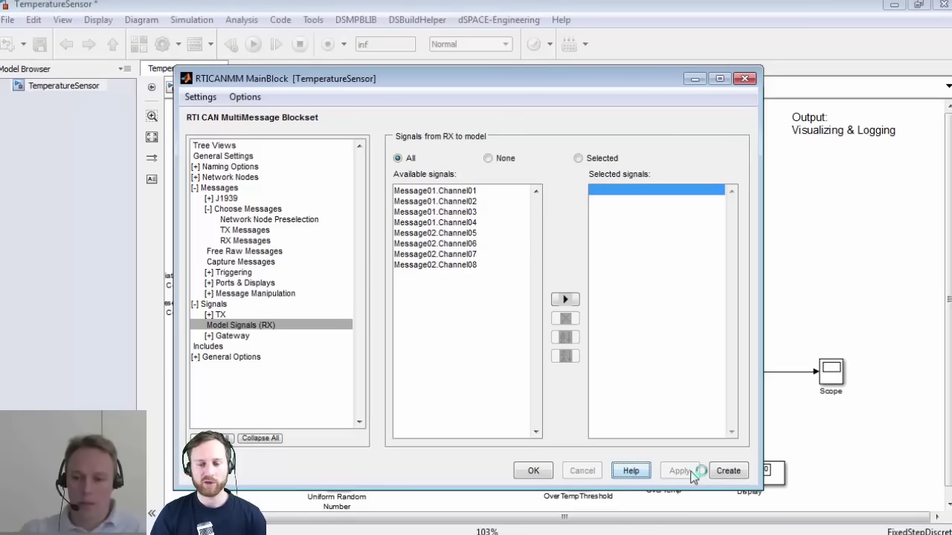
left_click(728, 473)
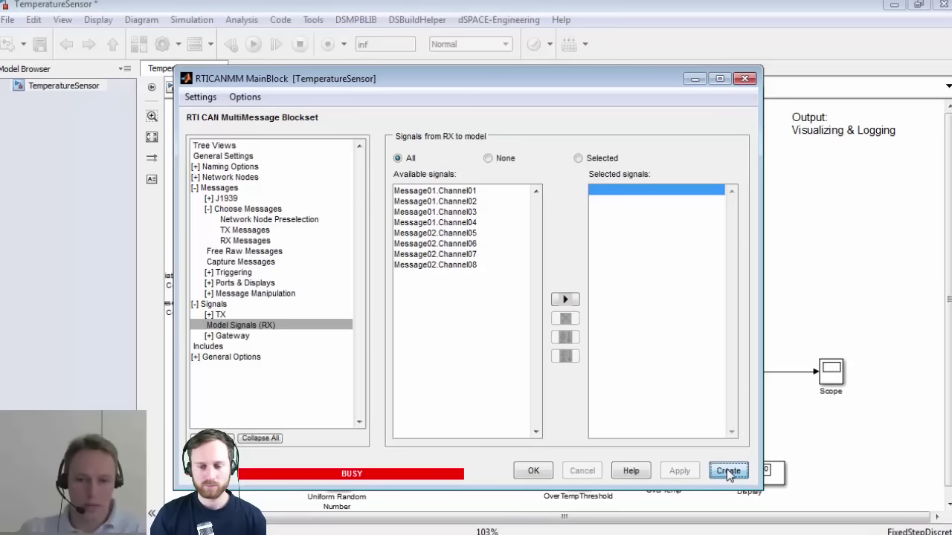
left_click(530, 474)
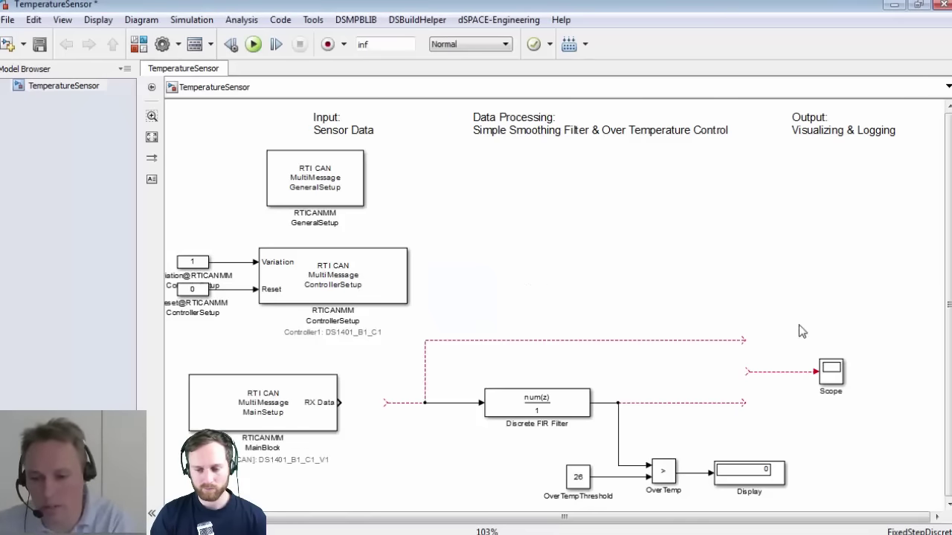
- Delete the Scope block, its unconnected input line and the upper branch line that bypasses the Discrete FIR Filter
left_click_drag(822, 312, 854, 392)
key("Delete")
left_click(707, 341)
key("Delete")
left_click_drag(746, 359, 777, 382)
key("Delete")
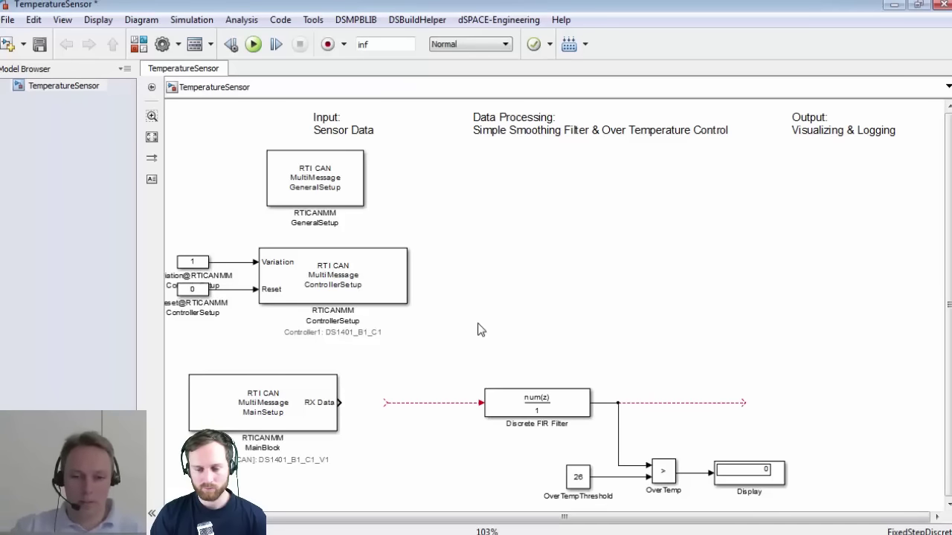
- Add a Bus Selector block in front of the filter's input line and connect the MainBlock's RX Data output to it
key("ctrl+v")
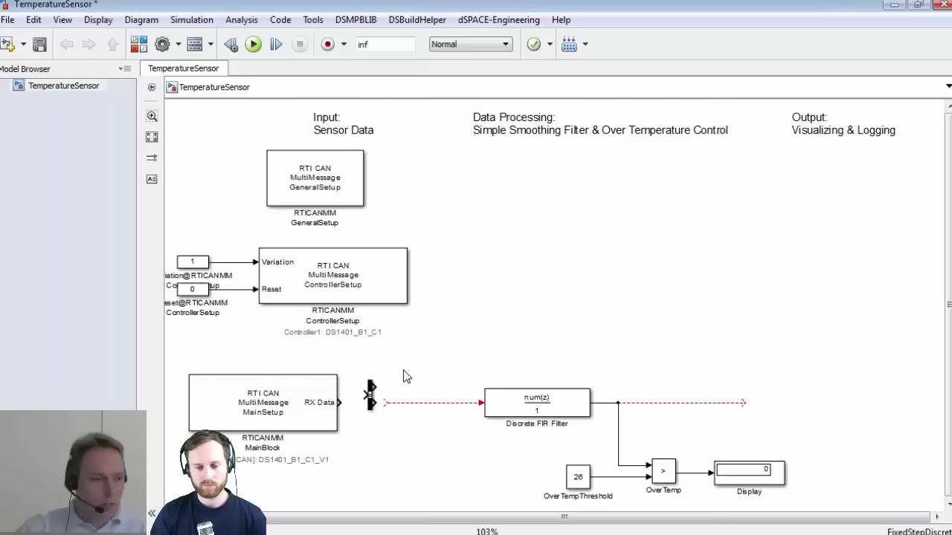
left_click(370, 394)
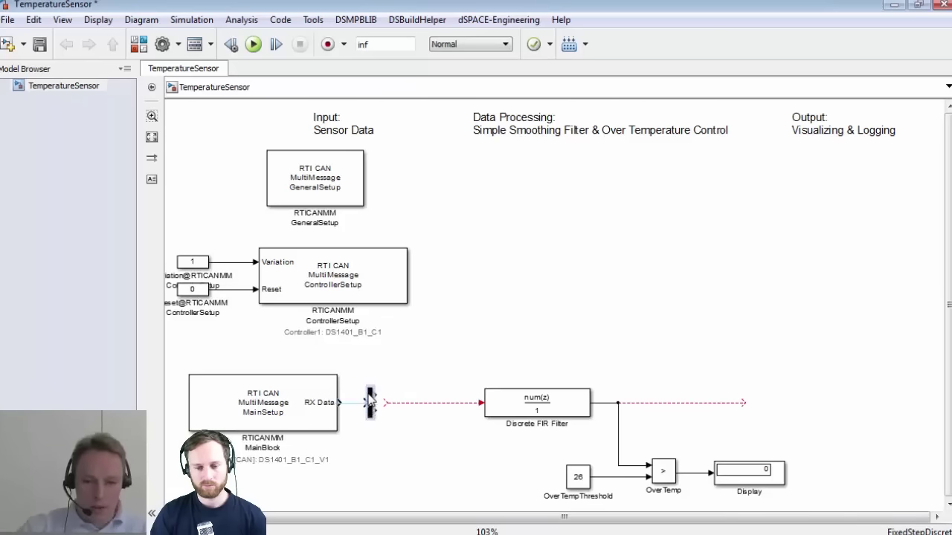
left_click_drag(340, 402, 365, 403)
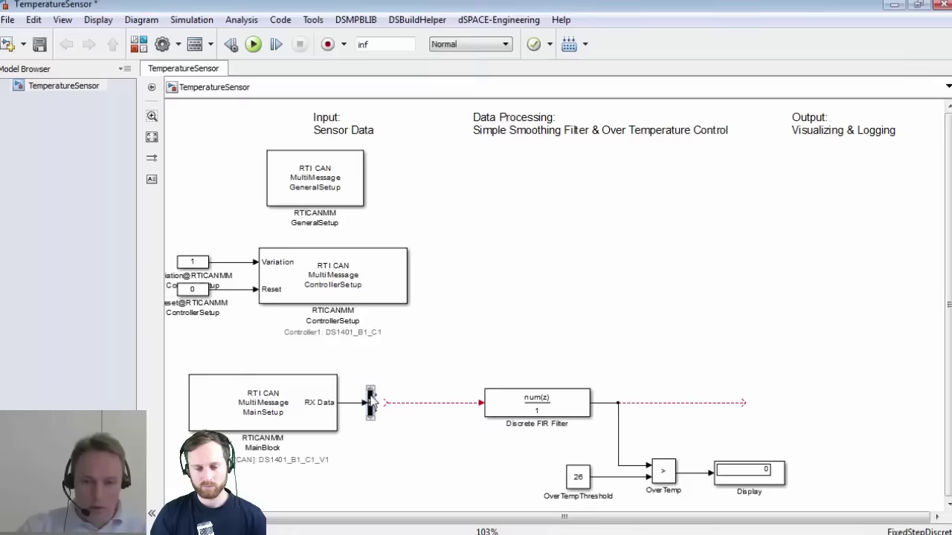
- Replace the Bus Selector's two default signals with Message01.Channel01 and accept the block parameters
double_click(371, 402)
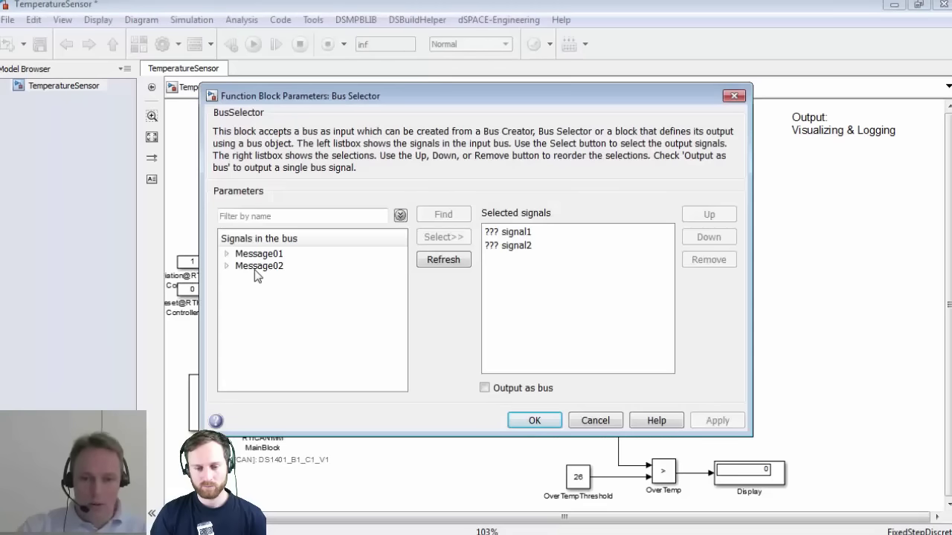
left_click(226, 254)
left_click(226, 314)
left_click(506, 232)
left_click(706, 259)
left_click(706, 260)
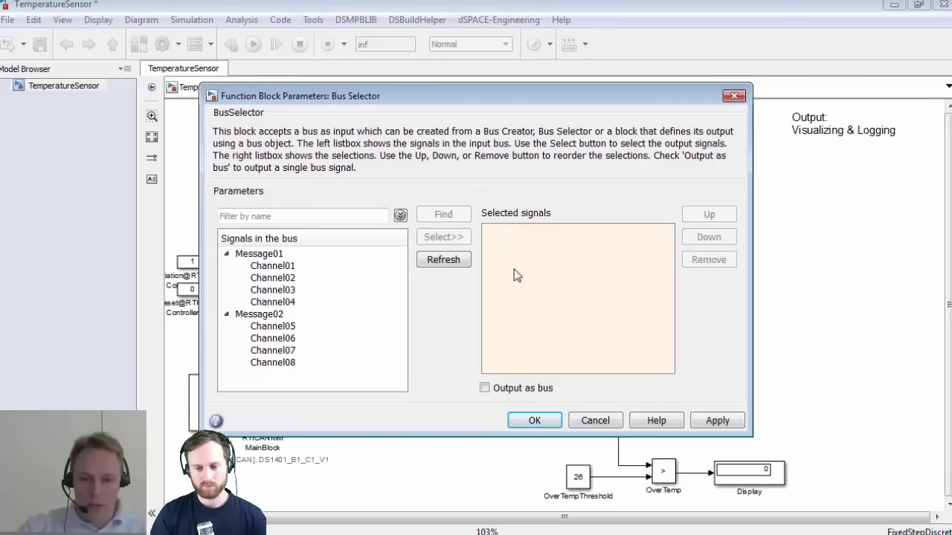
left_click(272, 267)
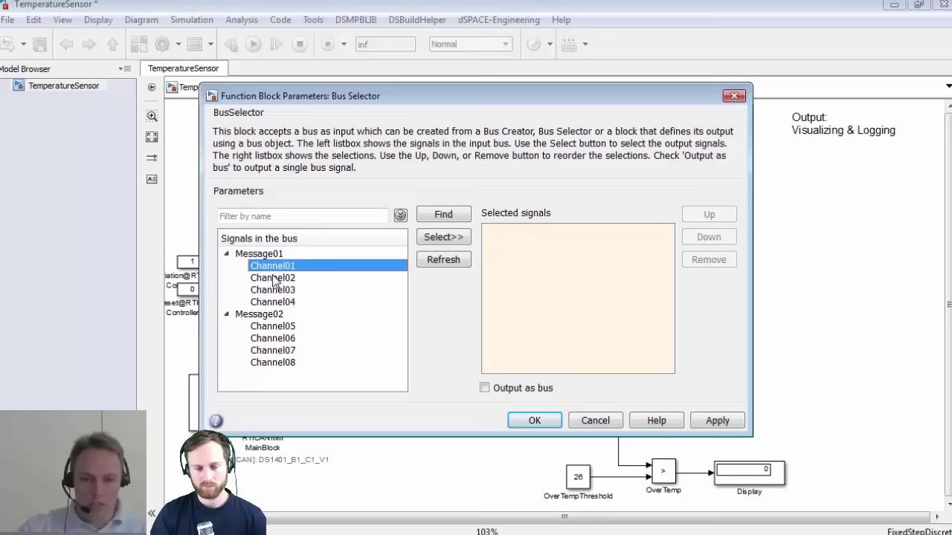
left_click(456, 238)
left_click(715, 421)
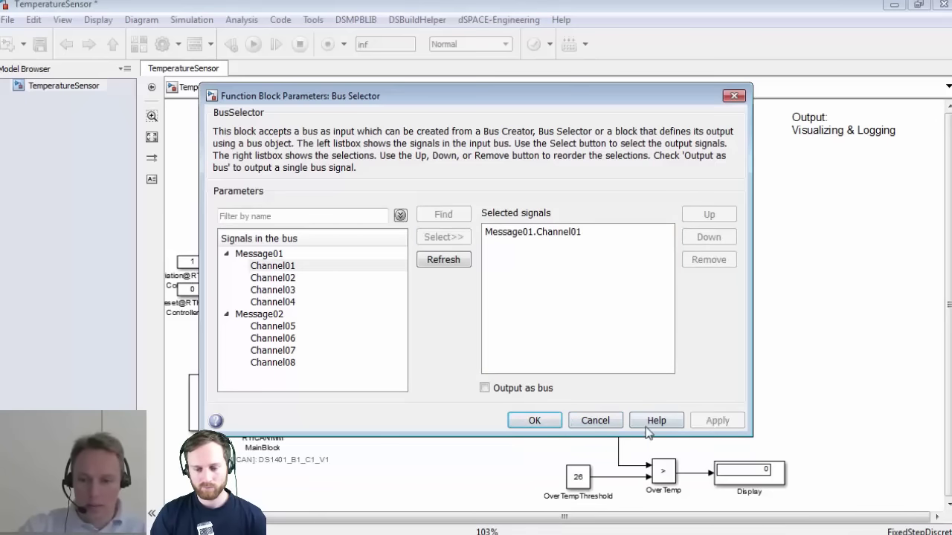
left_click(534, 420)
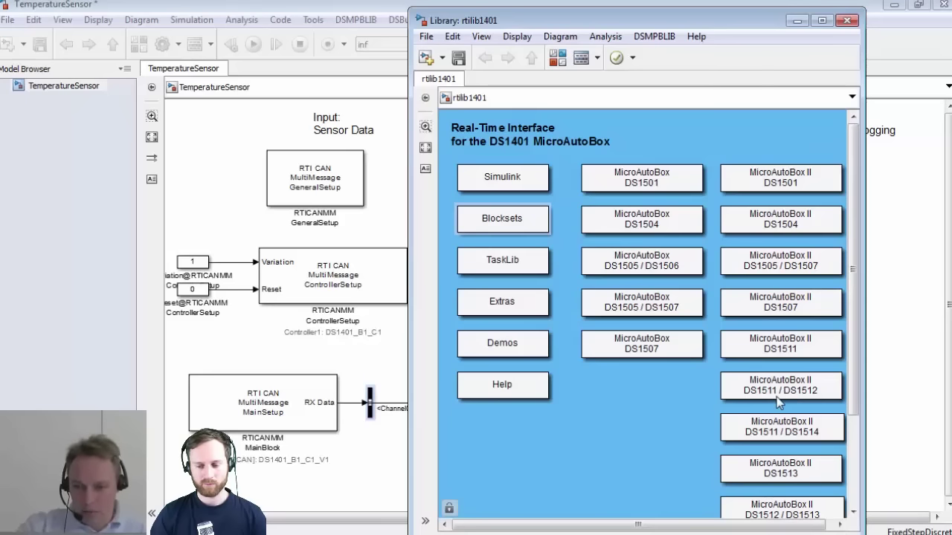
- Open the Base Board II library from the MicroAutoBox II DS1511 blockset
double_click(779, 357)
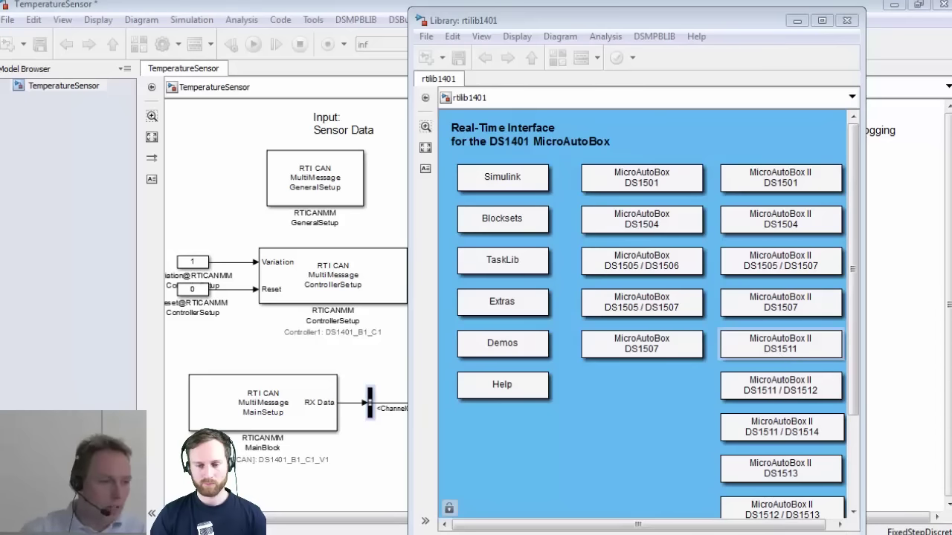
left_click_drag(318, 71, 587, 68)
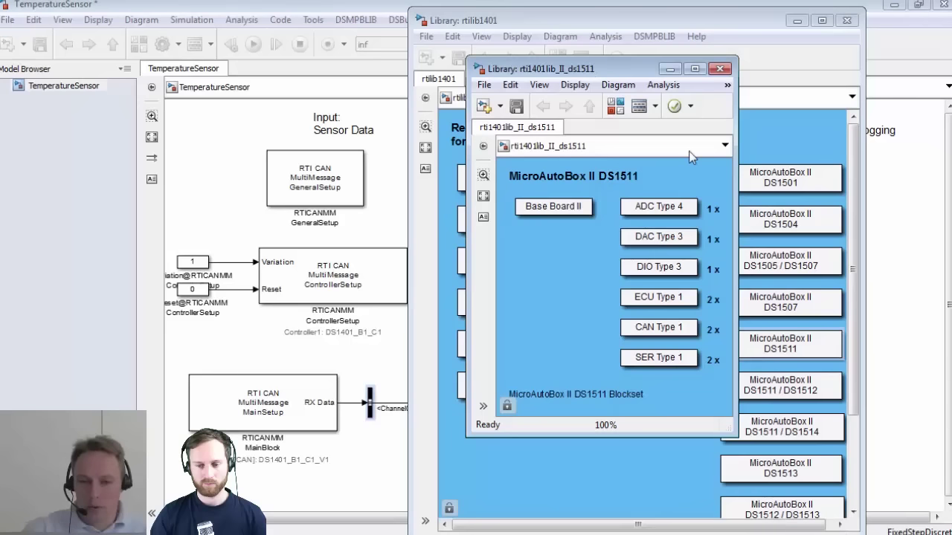
left_click(556, 211)
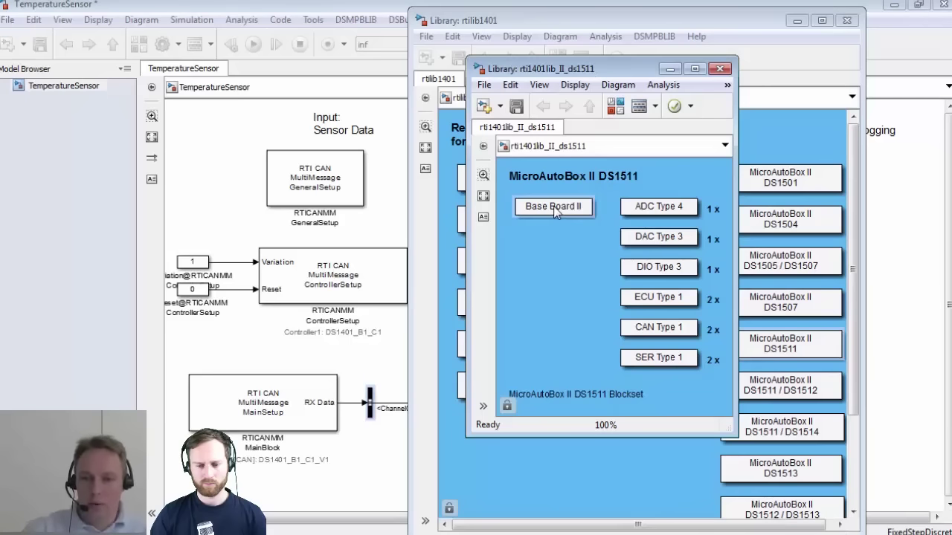
double_click(556, 211)
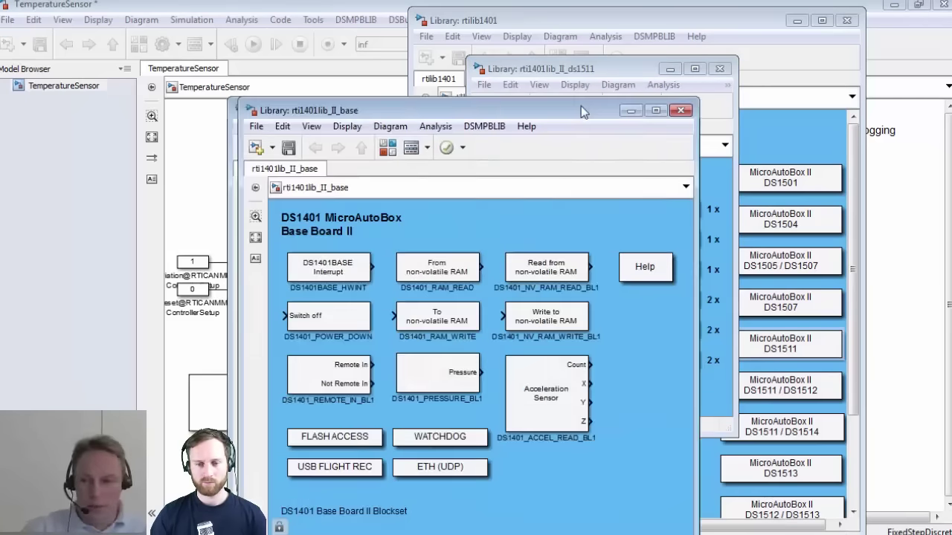
left_click_drag(590, 83, 785, 52)
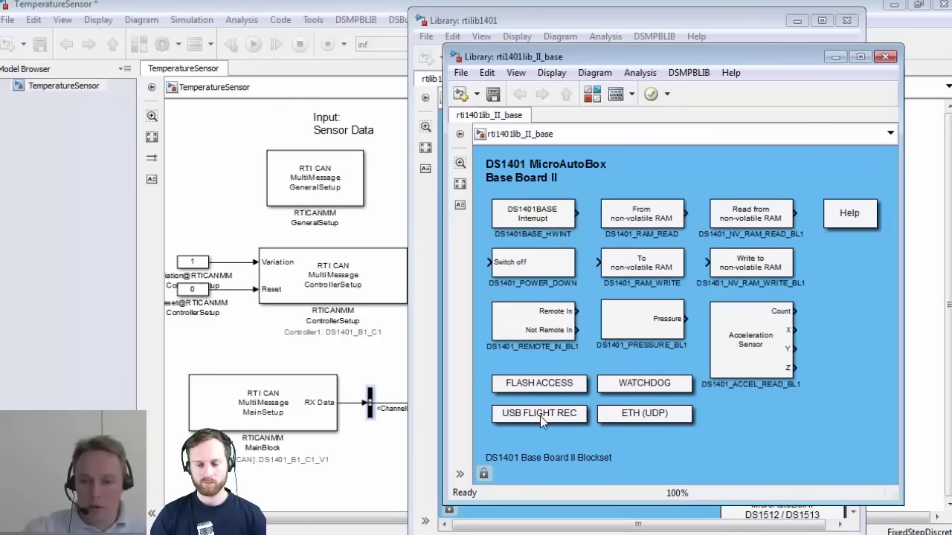
- Open the USB Flight Recorder blockset and add its USB Flight Recorder Setup block beside the RTICANMM GeneralSetup block
double_click(540, 415)
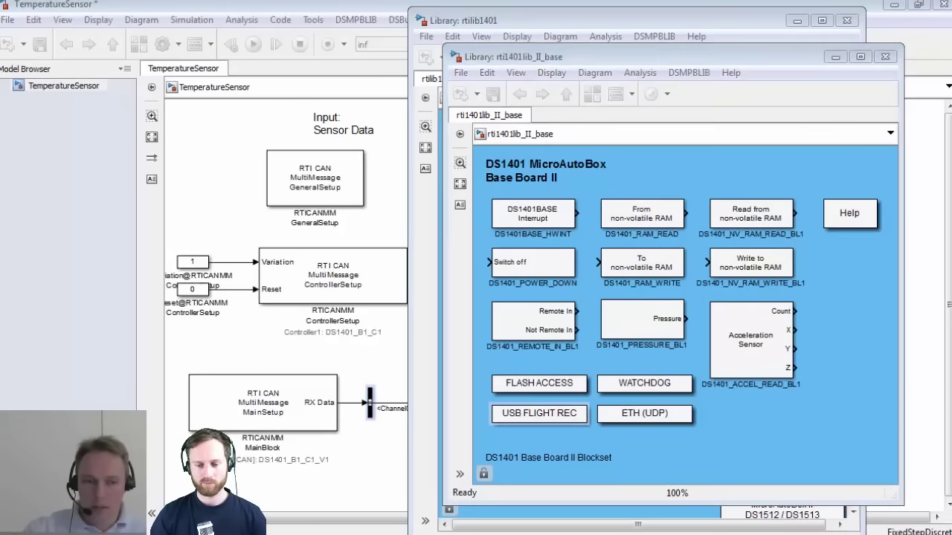
left_click_drag(166, 157, 746, 105)
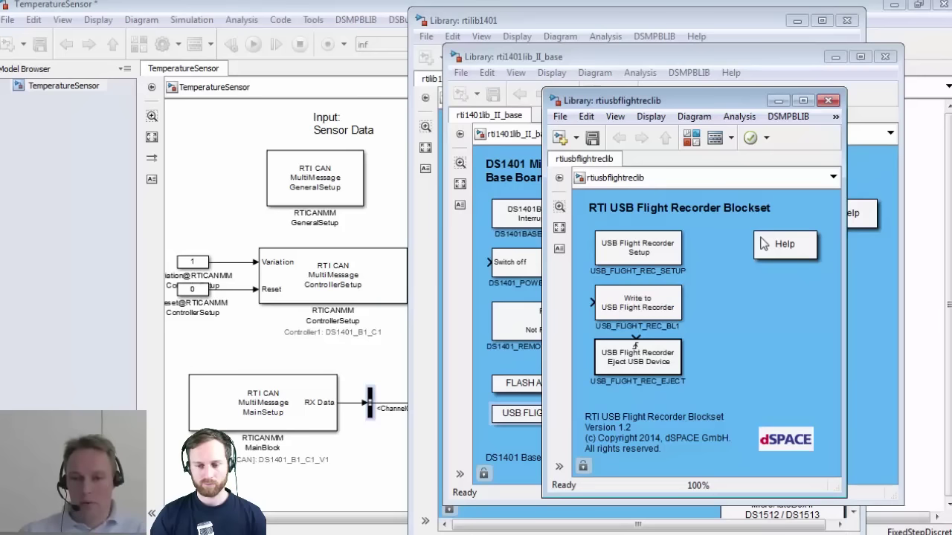
left_click_drag(638, 256, 215, 153)
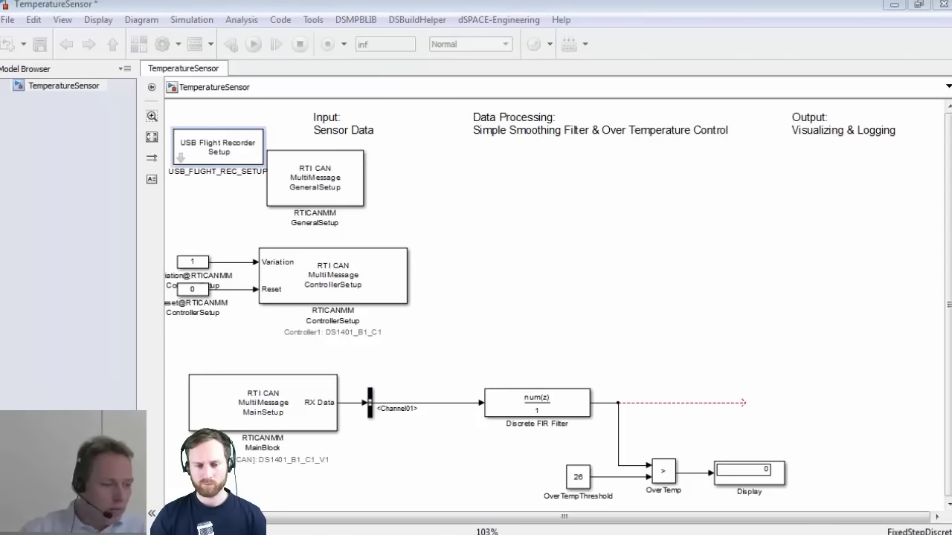
- Move the USB Flight Recorder Setup block under the Output heading and add a Write to USB Flight Recorder block beside the filter's open output line
left_click_drag(227, 154, 848, 193)
left_click_drag(522, 273, 873, 396)
- Set the USB Flight Recorder Setup block's overwrite mode to Replace old data and accept the parameters
left_click(838, 202)
double_click(850, 195)
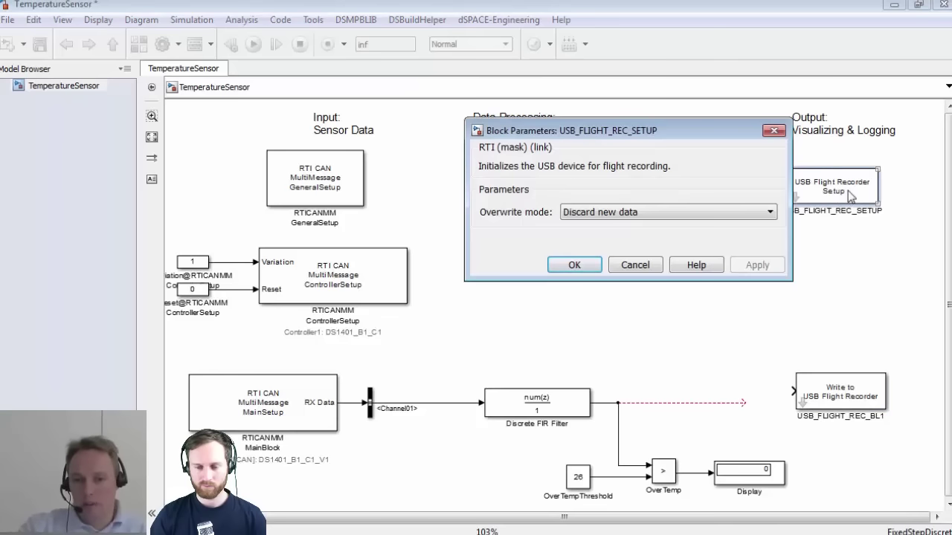
left_click(769, 216)
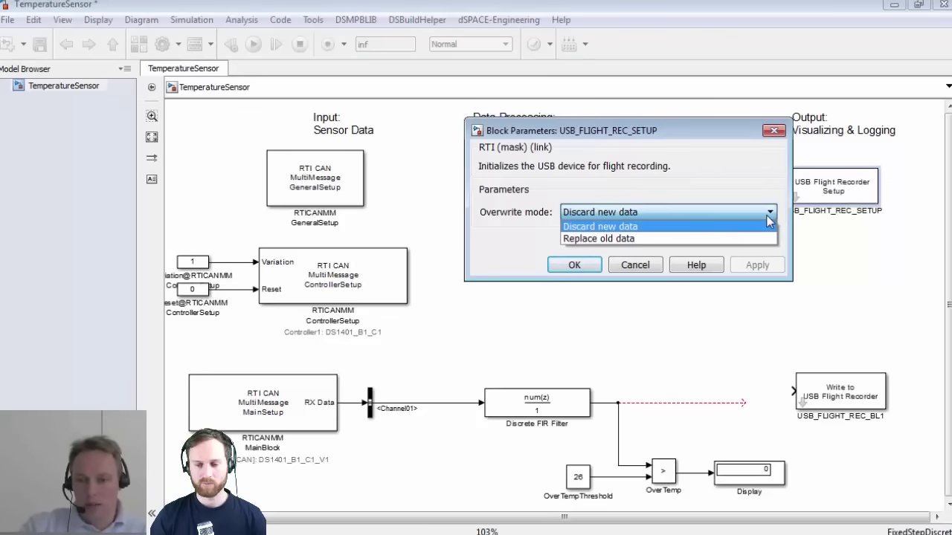
left_click(737, 240)
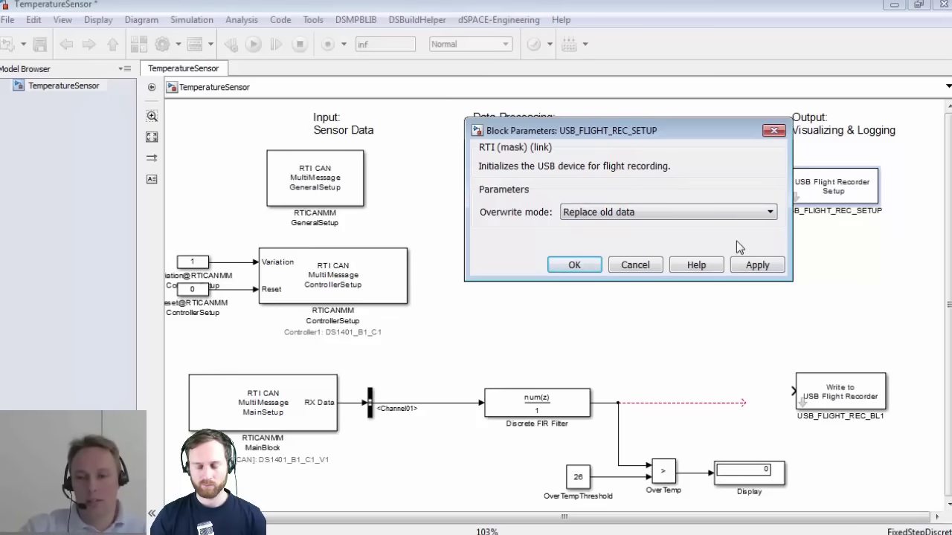
left_click(755, 265)
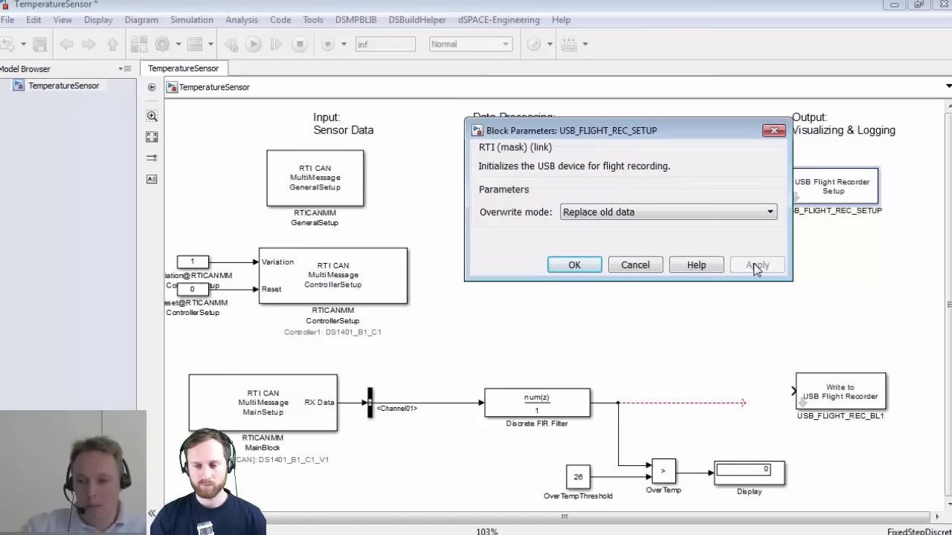
left_click(580, 267)
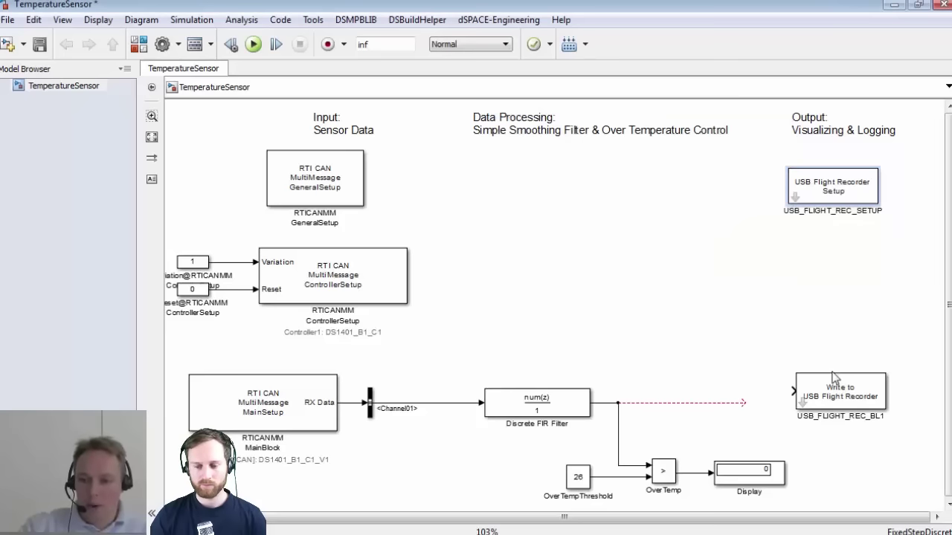
- Name the Write to USB Flight Recorder block's variable Temp, keep its data type as Single, and accept the parameters
left_click(812, 390)
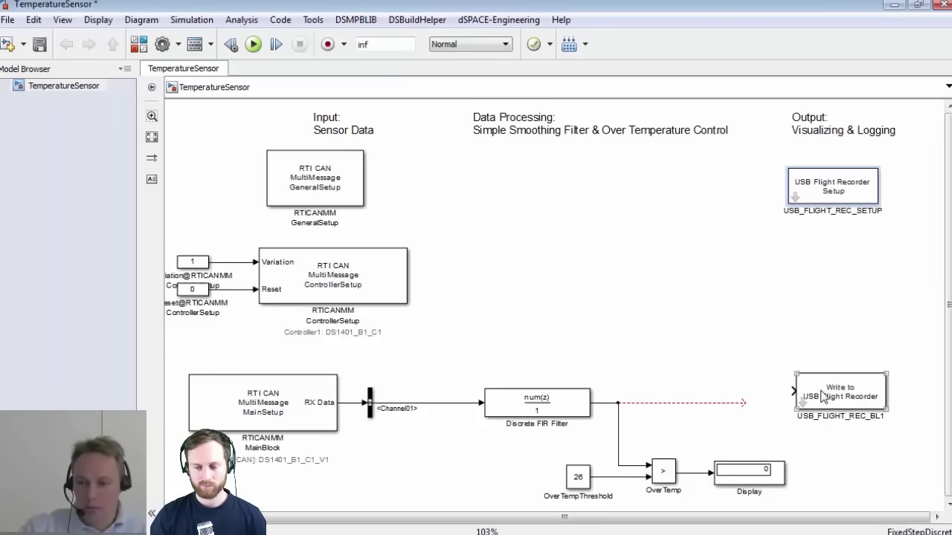
double_click(823, 399)
left_click_drag(715, 278, 620, 167)
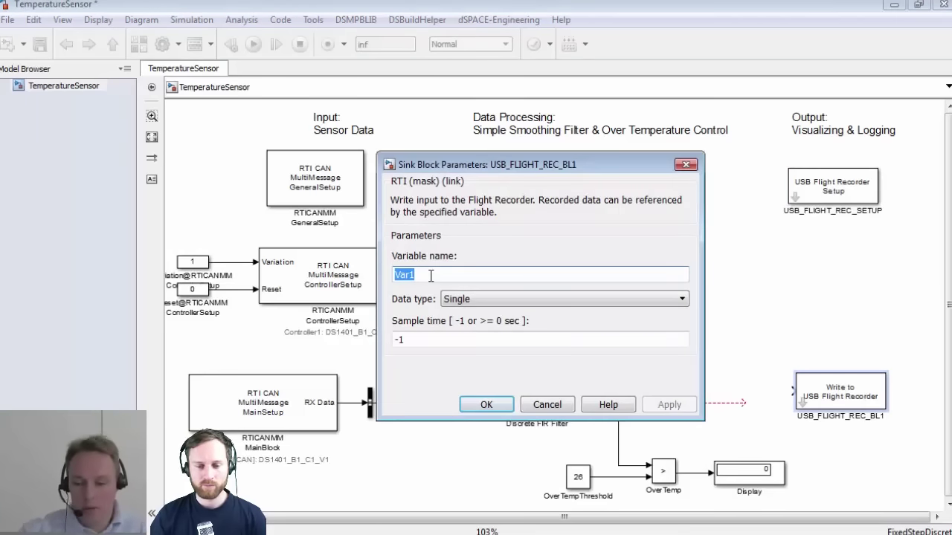
type("Temp")
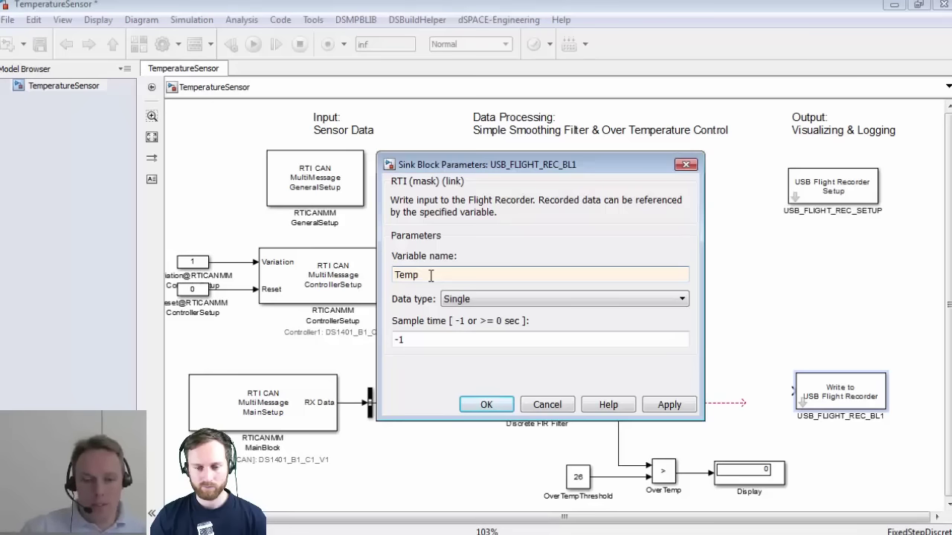
left_click(502, 304)
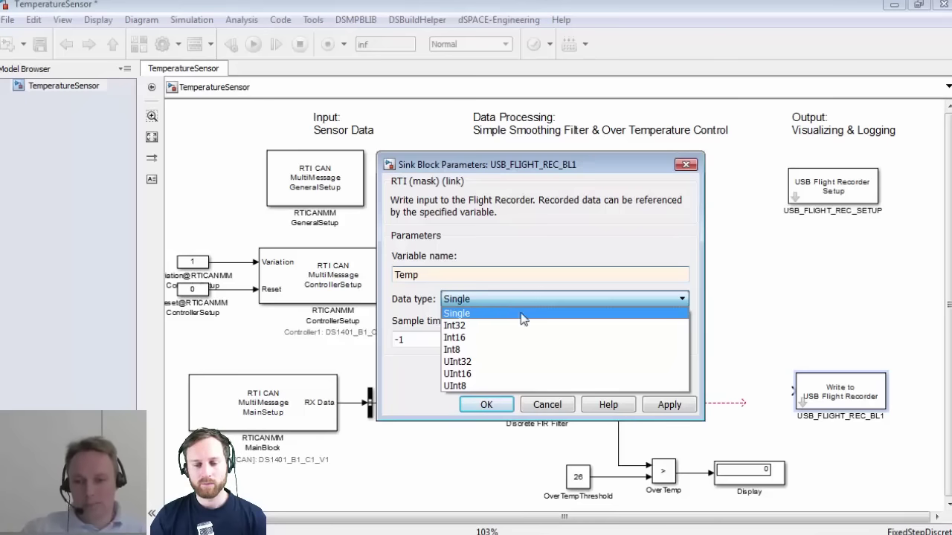
left_click(570, 301)
left_click(672, 404)
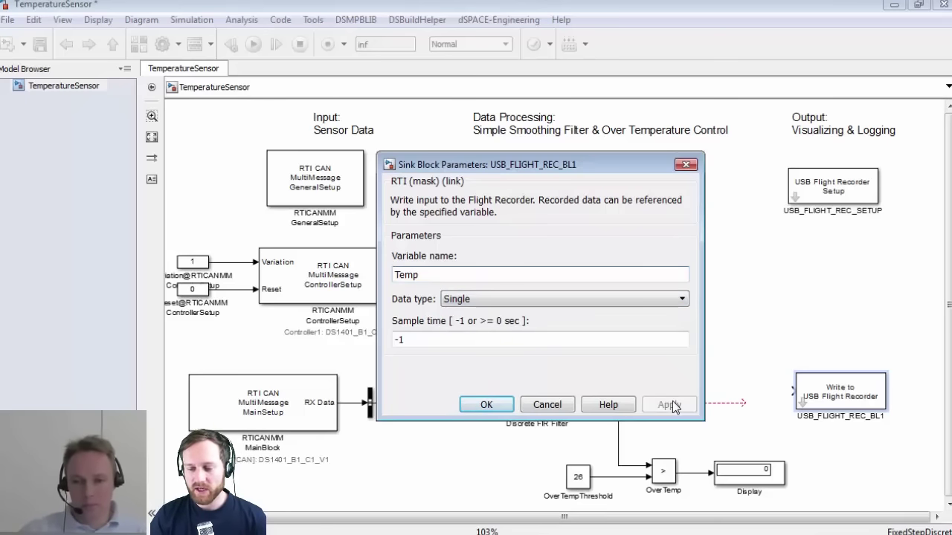
left_click(484, 406)
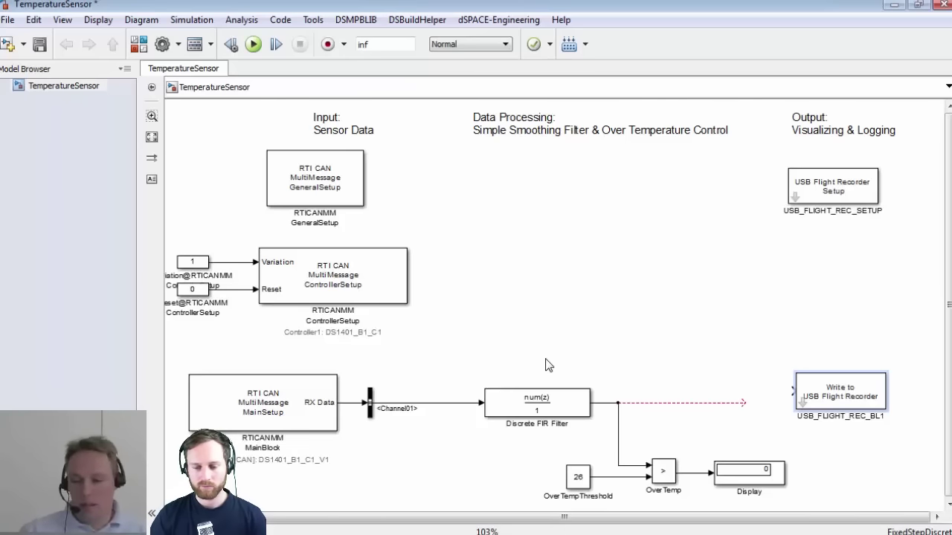
- Add a Data Type Conversion block with output data type single and wire it between the filter output and the Write to USB Flight Recorder block
key("ctrl+b")
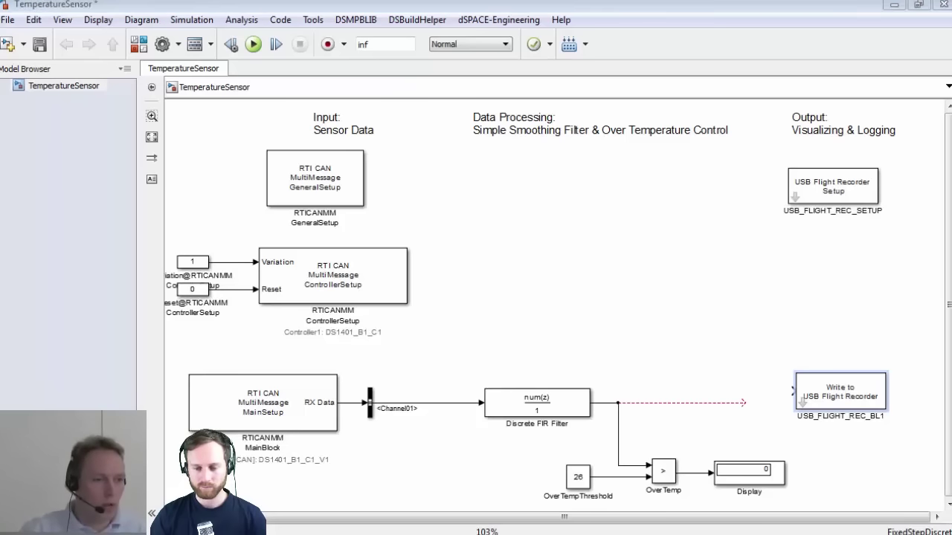
left_click_drag(163, 305, 718, 354)
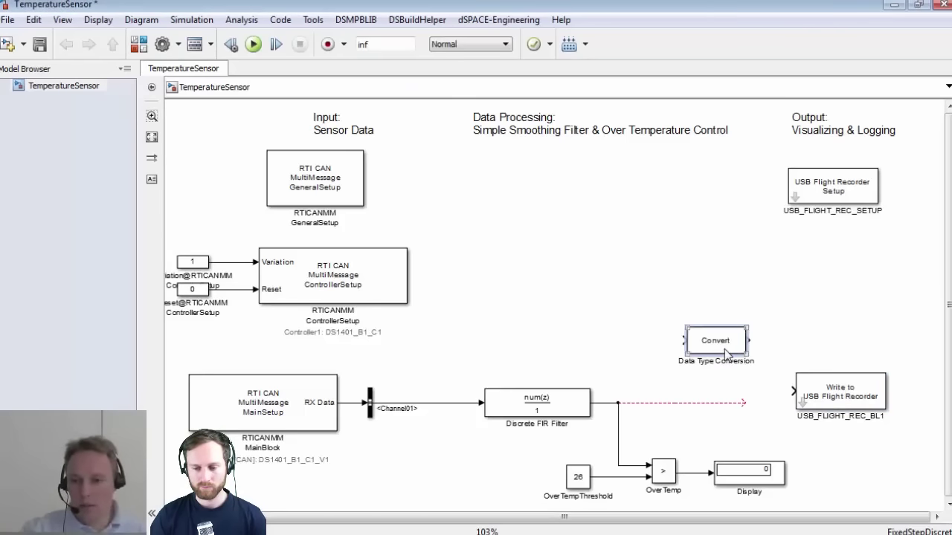
double_click(724, 349)
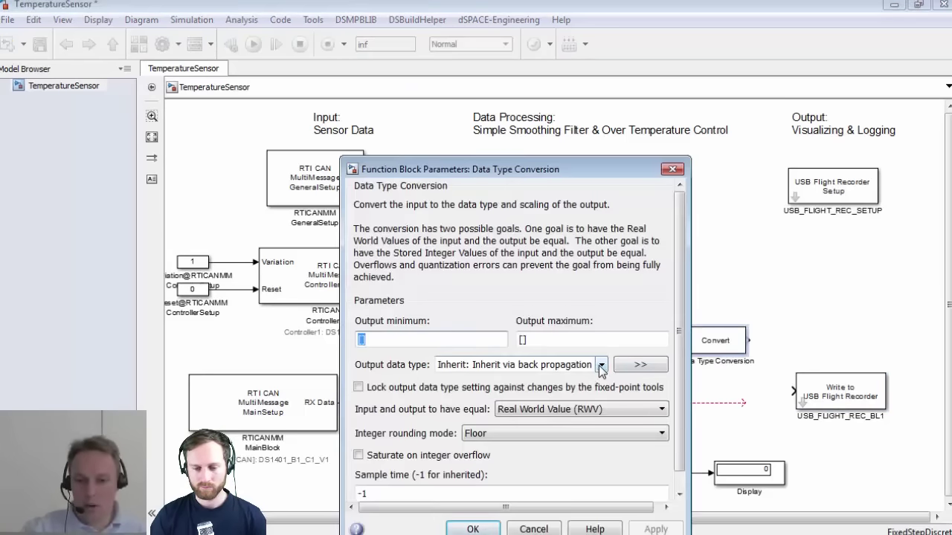
left_click(601, 365)
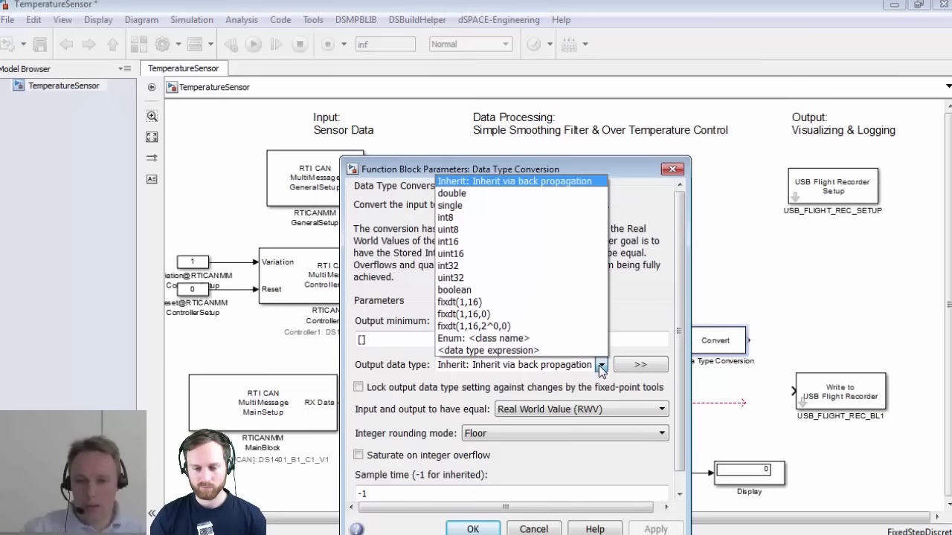
left_click(510, 205)
left_click(662, 528)
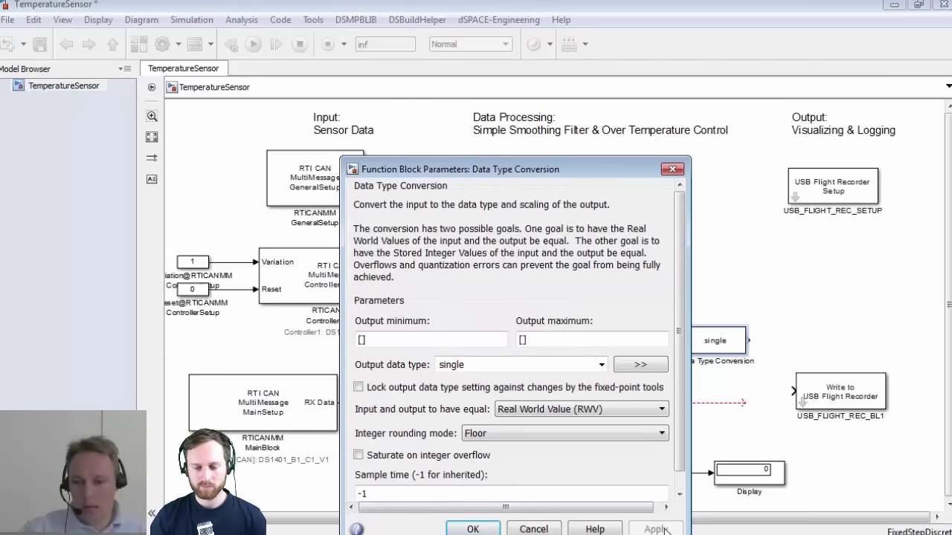
left_click(486, 528)
left_click_drag(747, 341, 720, 383)
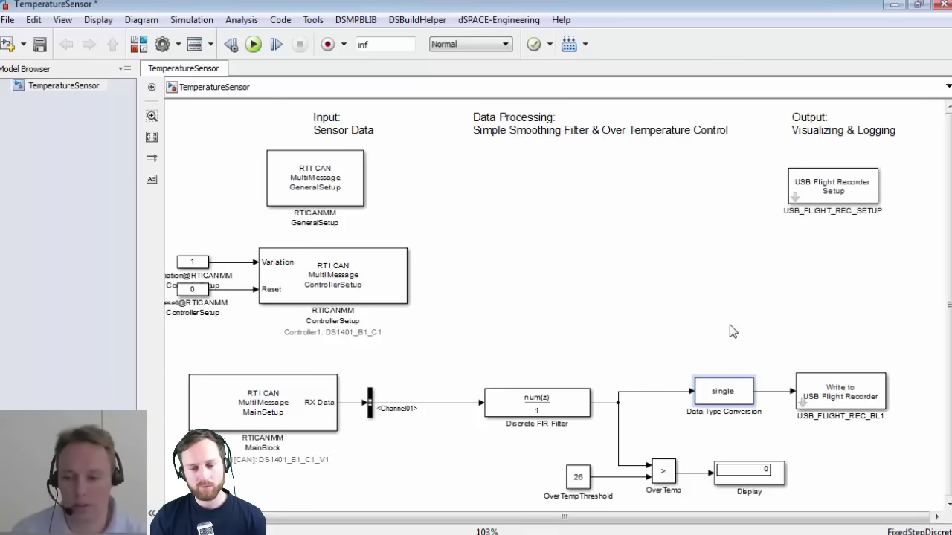
- Review the Solver and Code Generation settings in the model configuration parameters, then close them
scroll(662, 313, "up", 1)
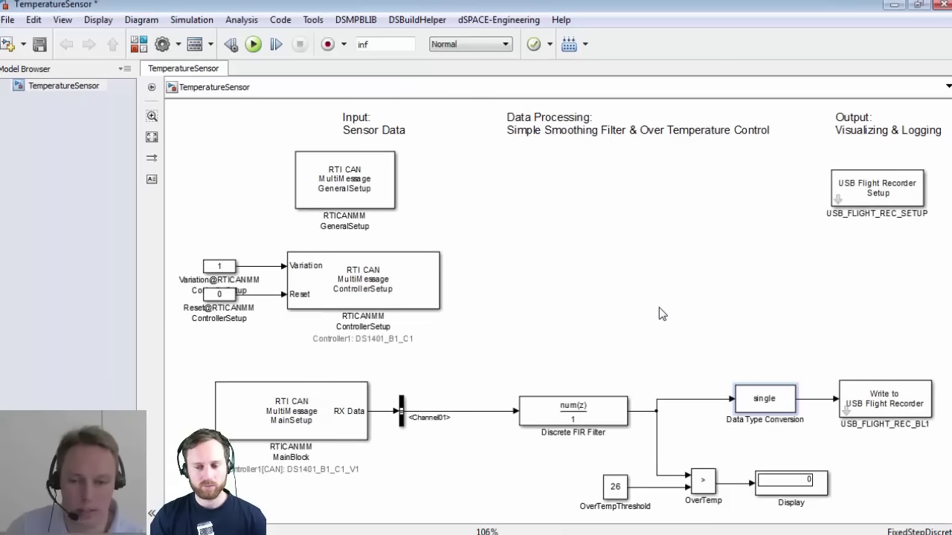
left_click(190, 20)
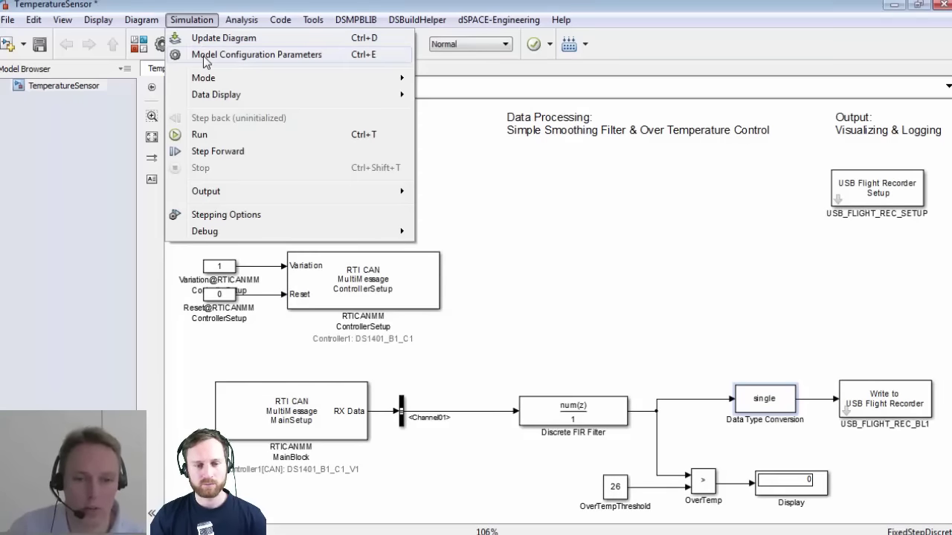
left_click(205, 55)
left_click_drag(627, 35, 620, 22)
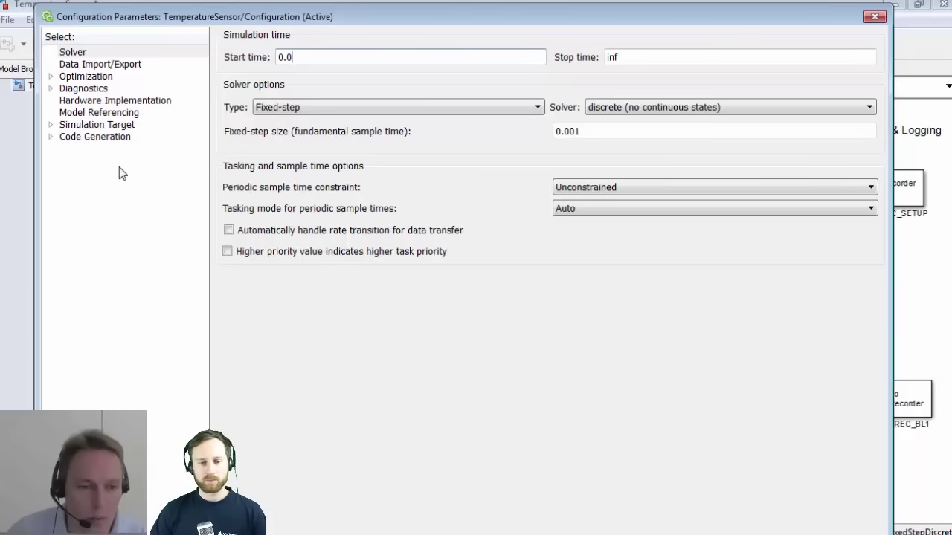
left_click(113, 142)
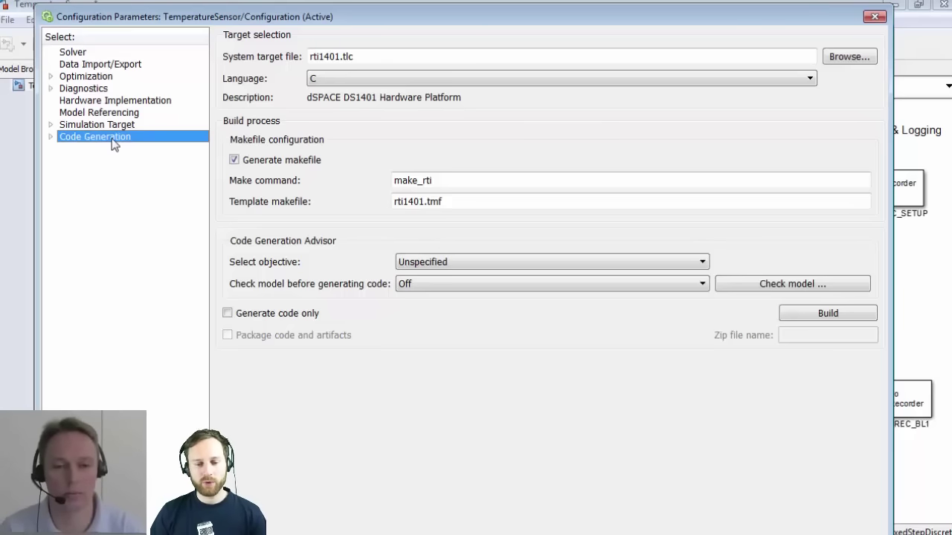
mouse_move(412, 15)
left_mouse_down()
mouse_move(413, 56)
mouse_move(411, 0)
left_mouse_up()
left_click(863, 28)
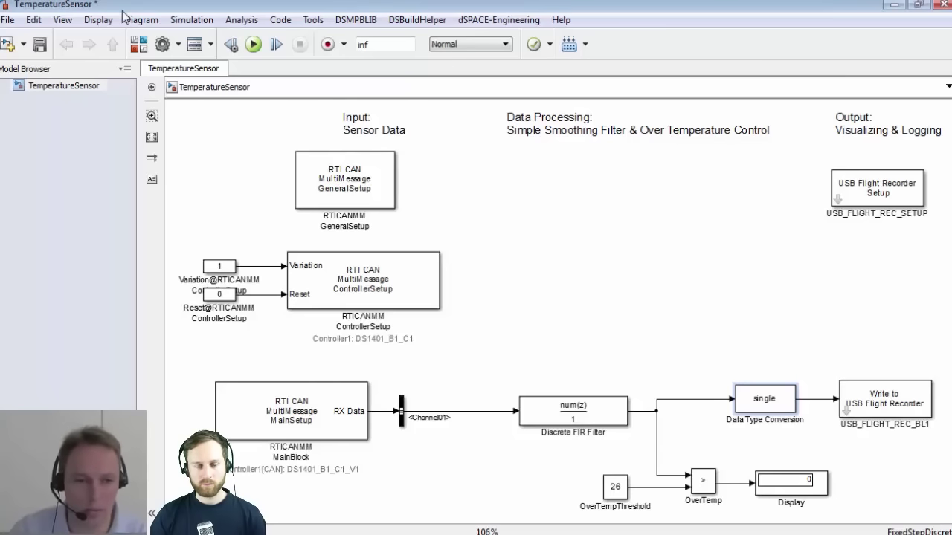
- Update the TemperatureSensor diagram and build the model's C code
left_click(190, 20)
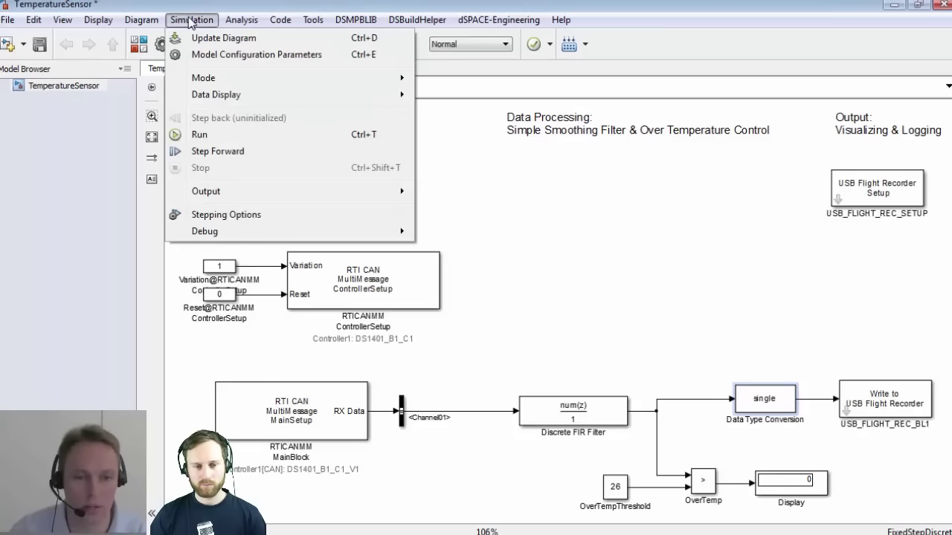
left_click(214, 39)
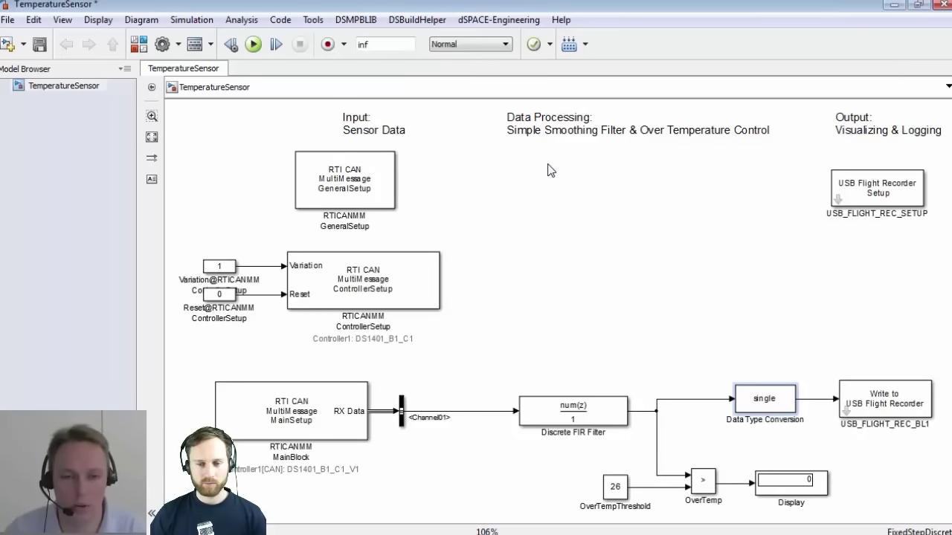
left_click(279, 20)
mouse_move(305, 45)
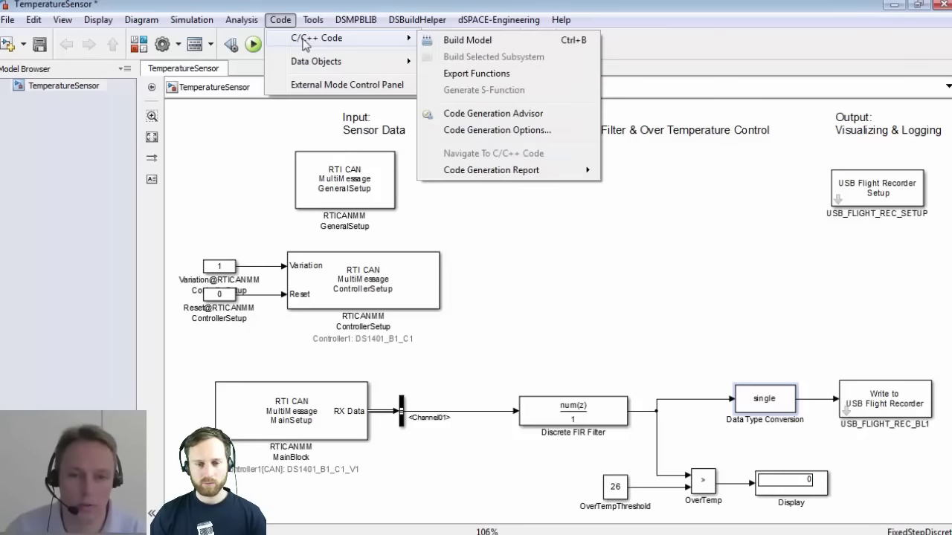
left_click(487, 42)
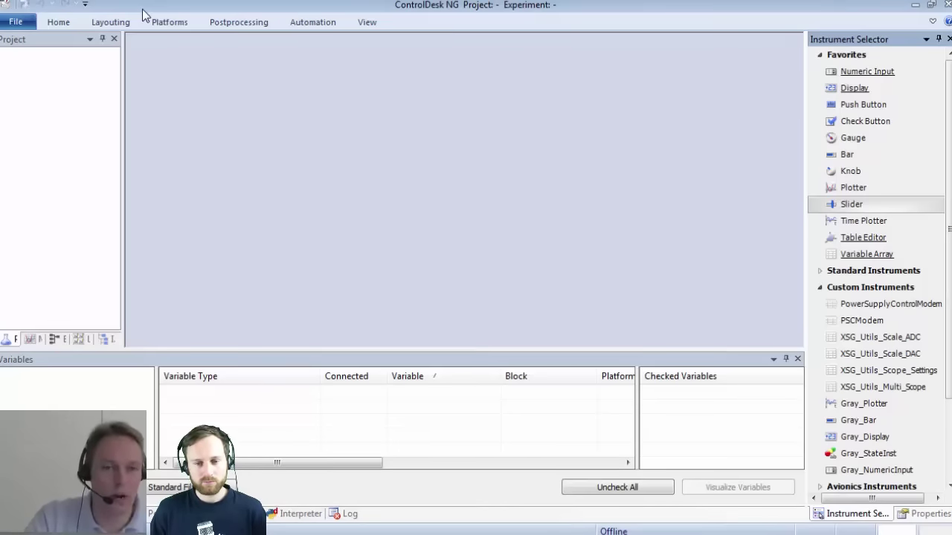
- In ControlDesk NG, define a new project named FormulaStudent with root directory D:\Projects\2015\Video_FormulaStudent\ControlDesk
right_click(56, 101)
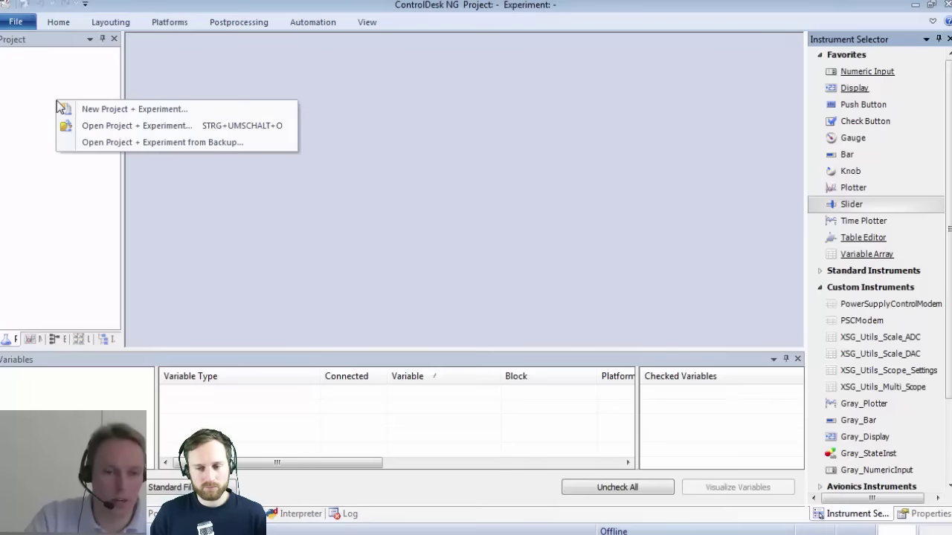
left_click(108, 110)
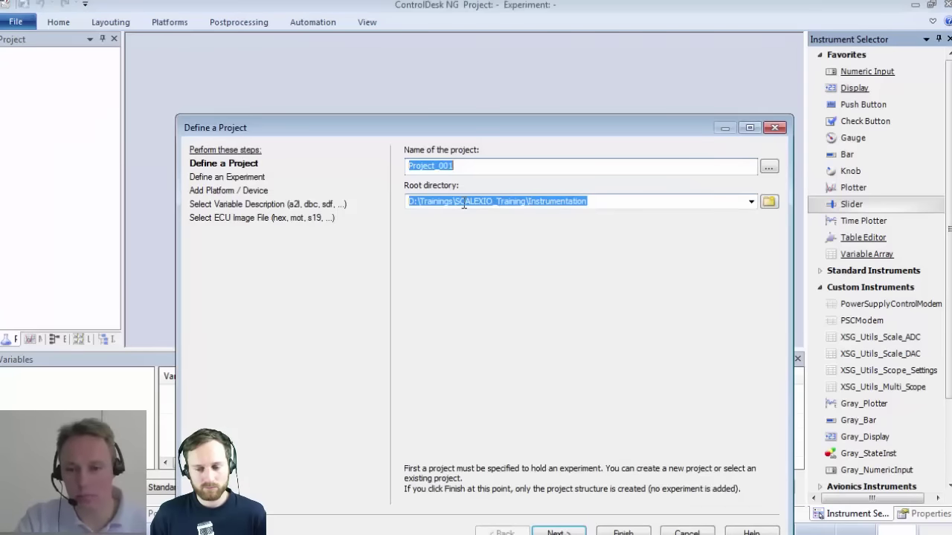
left_click_drag(501, 140, 481, 68)
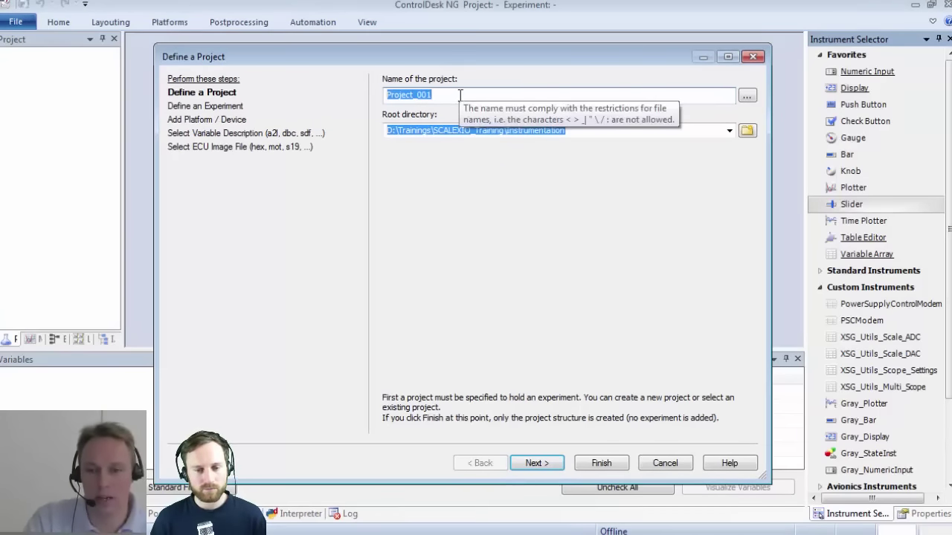
left_click(729, 136)
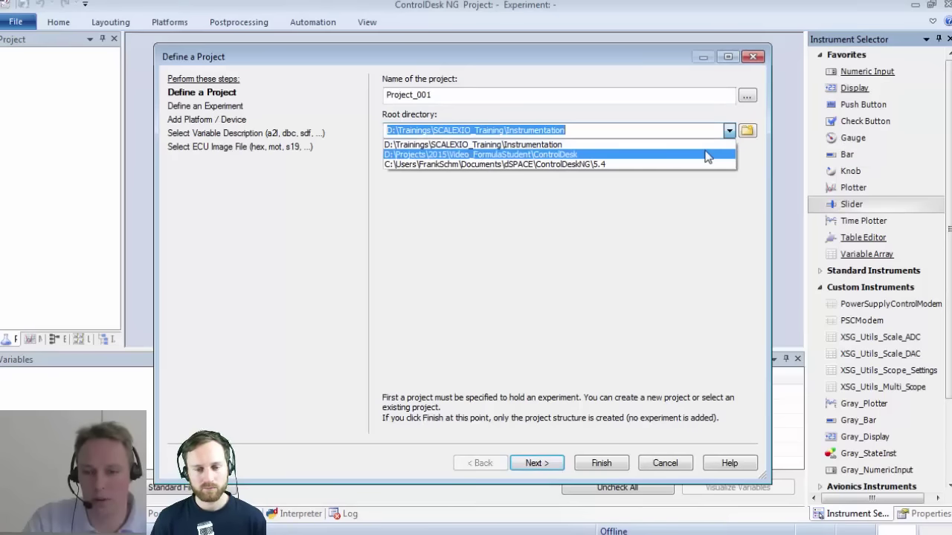
left_click(706, 155)
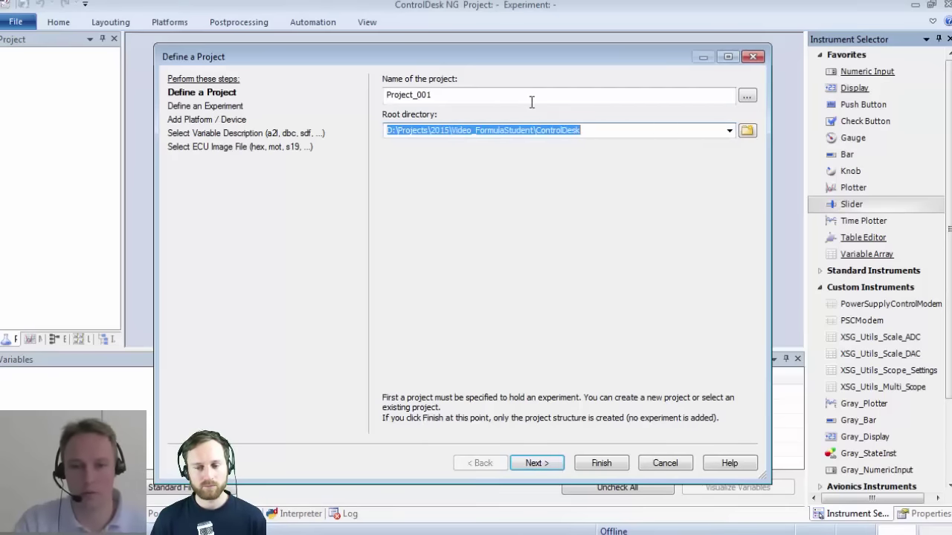
left_click_drag(560, 97, 320, 96)
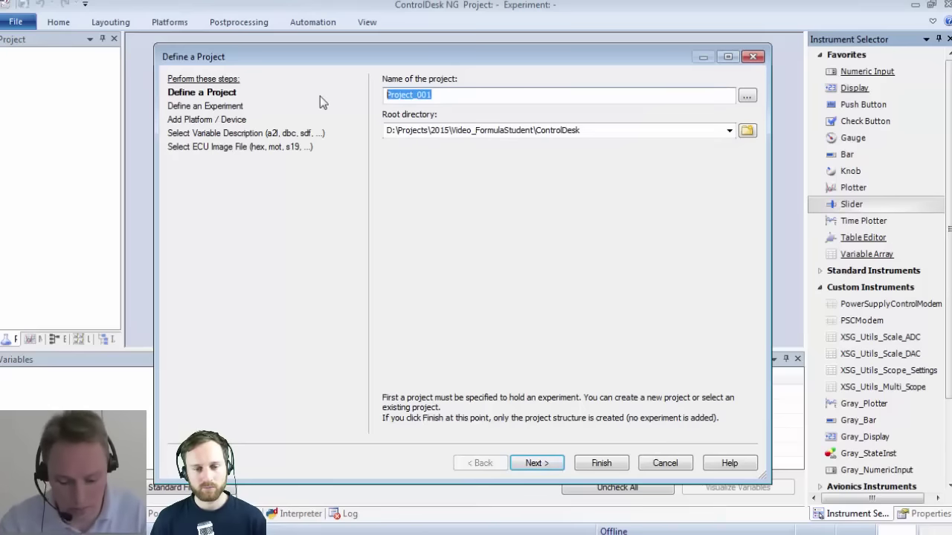
type("FormulaStudent")
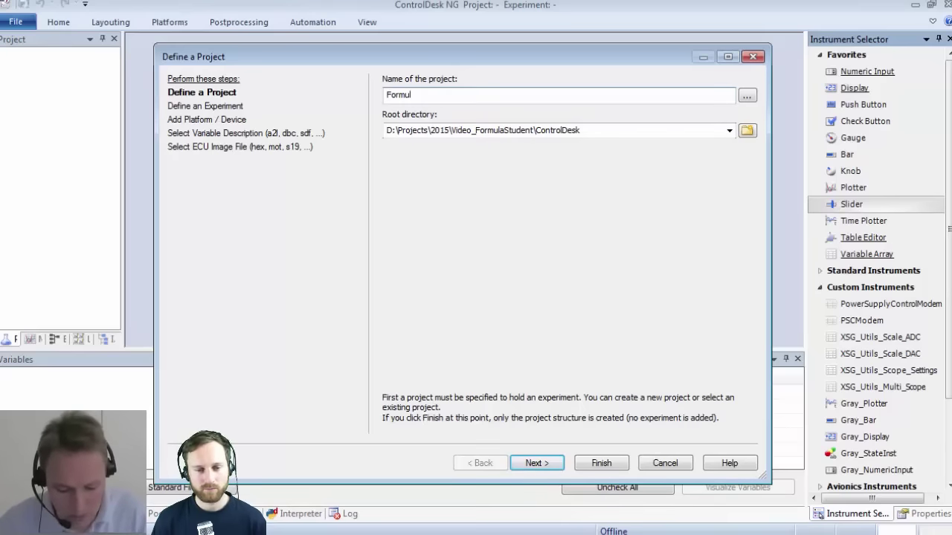
- Name the new experiment TempSensor and add a MicroAutoBox platform to it
left_click(546, 463)
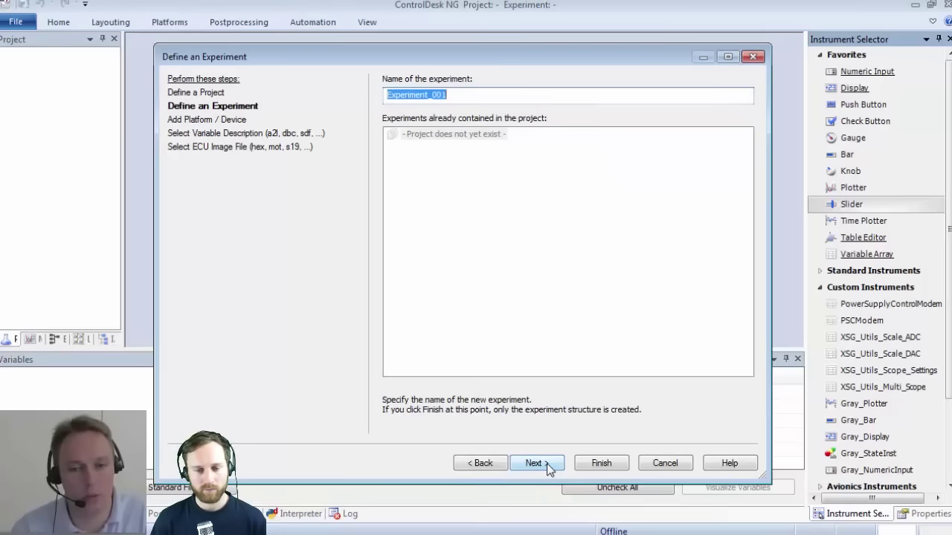
type("TempSensor")
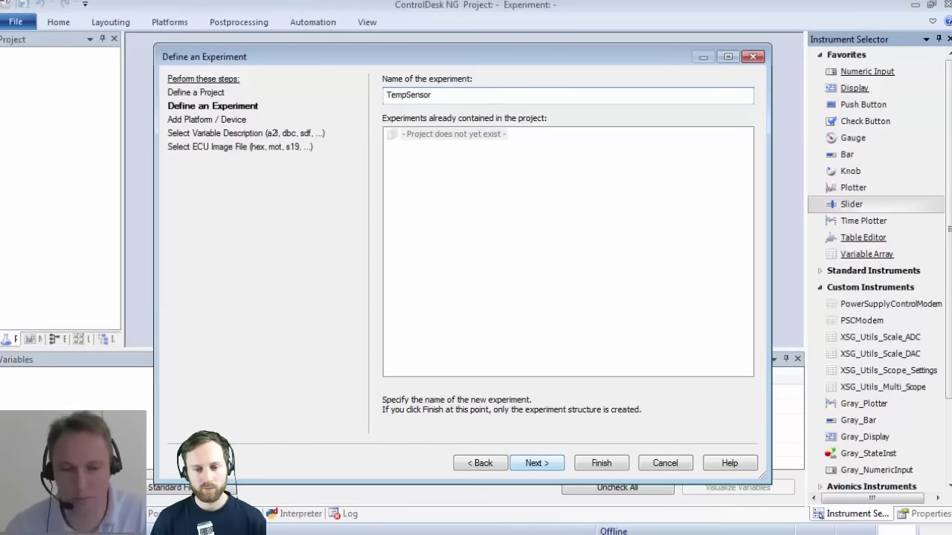
left_click(533, 463)
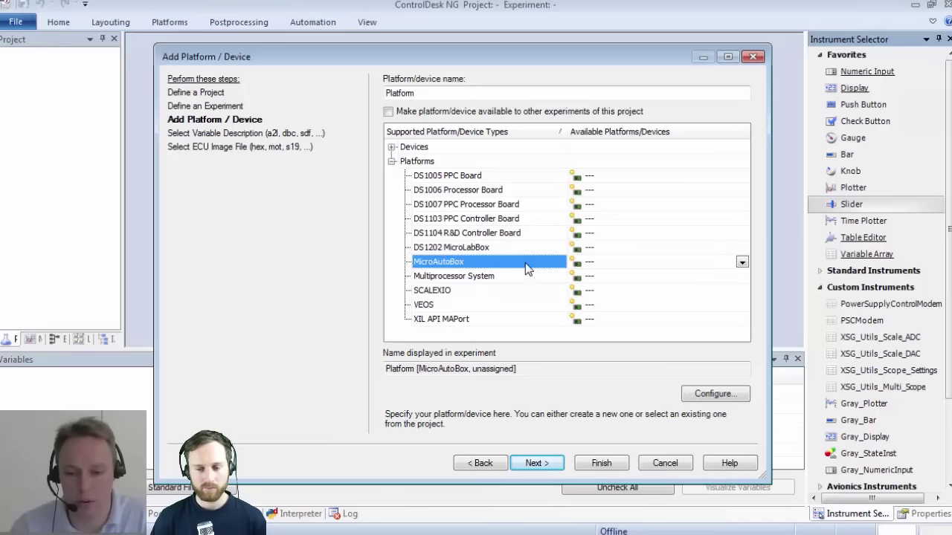
left_click(540, 463)
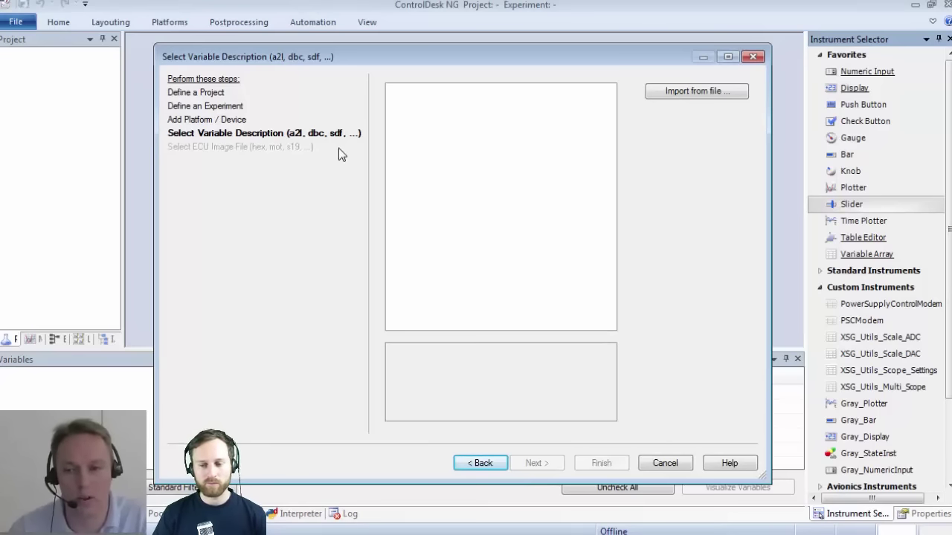
- Import temperaturesensor.sdf from the Model folder as the variable description and finish creating the project
left_click(712, 96)
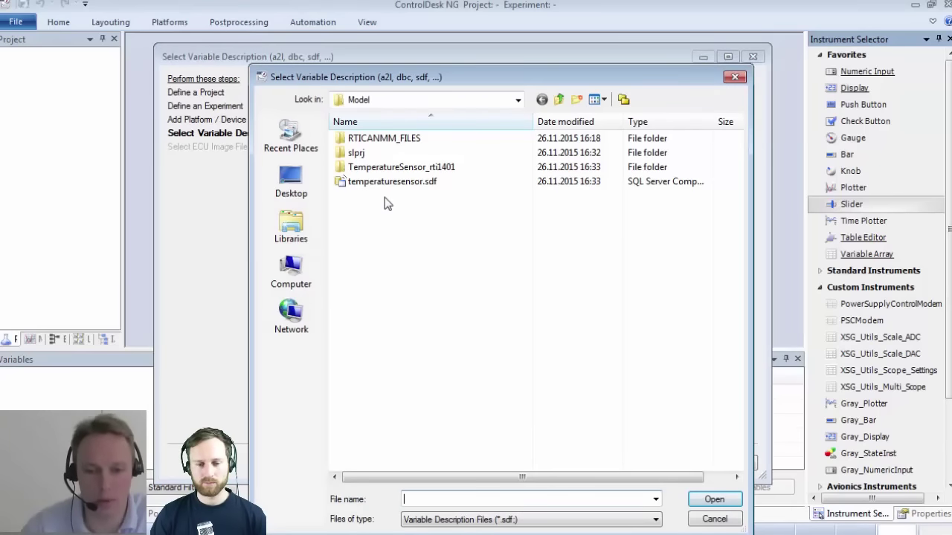
left_click(391, 184)
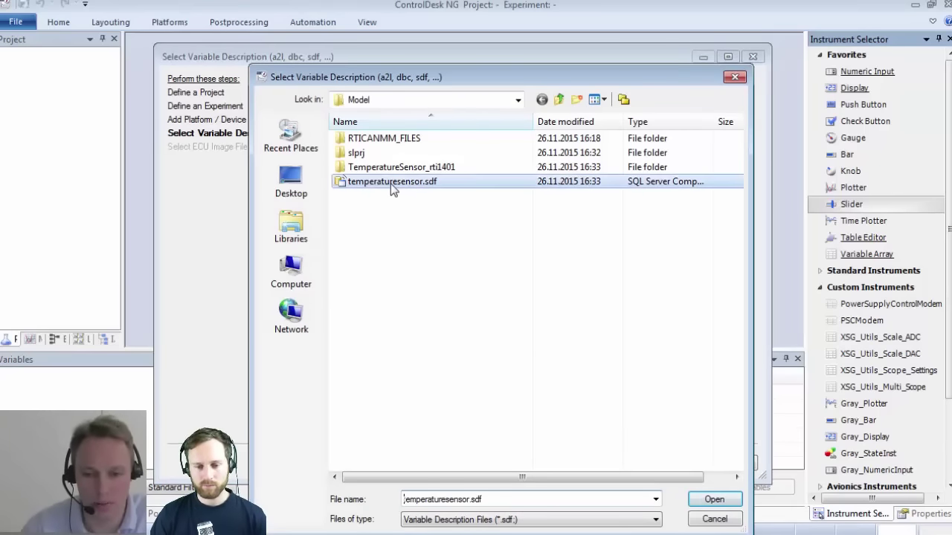
left_click(716, 501)
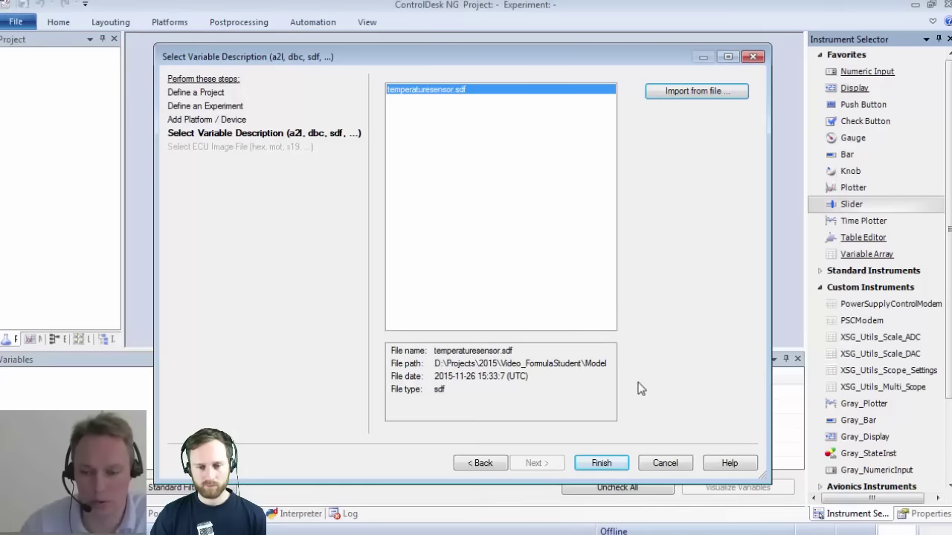
left_click(602, 461)
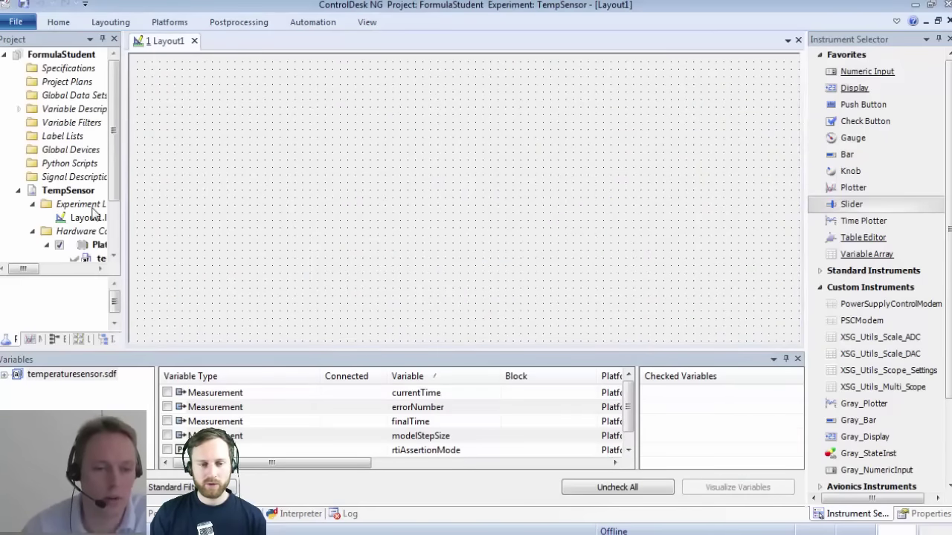
- Add an unfiltered CAN monitor to Controller1, keeping the name Monitor1_Controller1, the continuous 10000-record buffer and the 100 ms update rate
left_click_drag(124, 218, 206, 217)
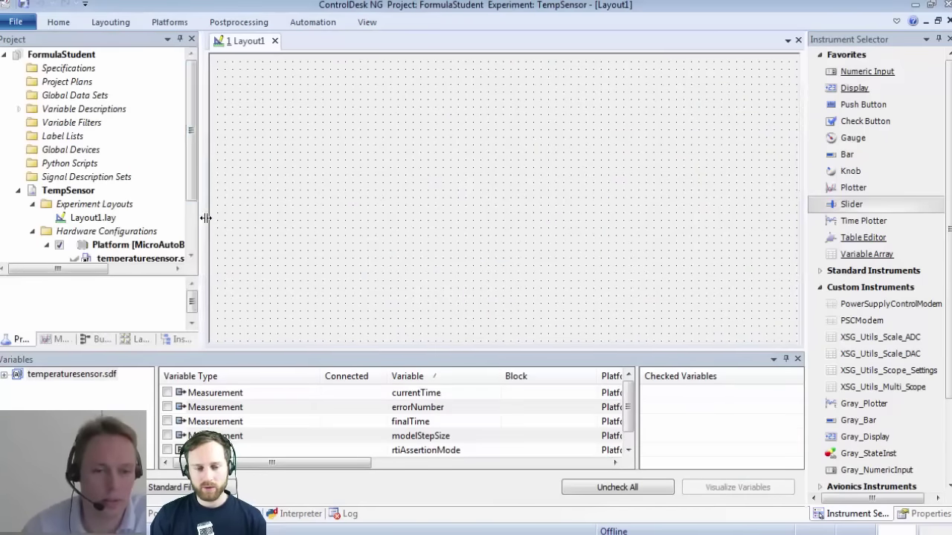
scroll(196, 196, "down", 2)
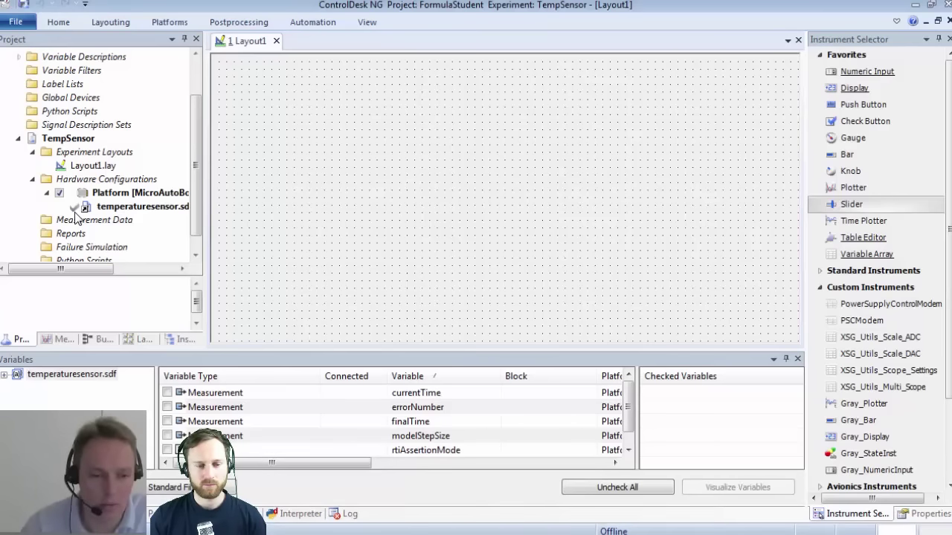
left_click(105, 342)
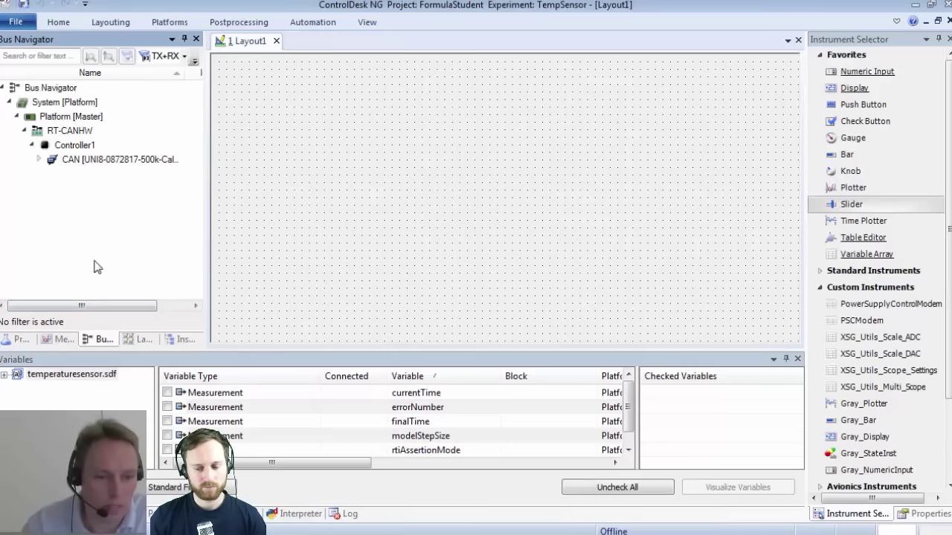
right_click(84, 149)
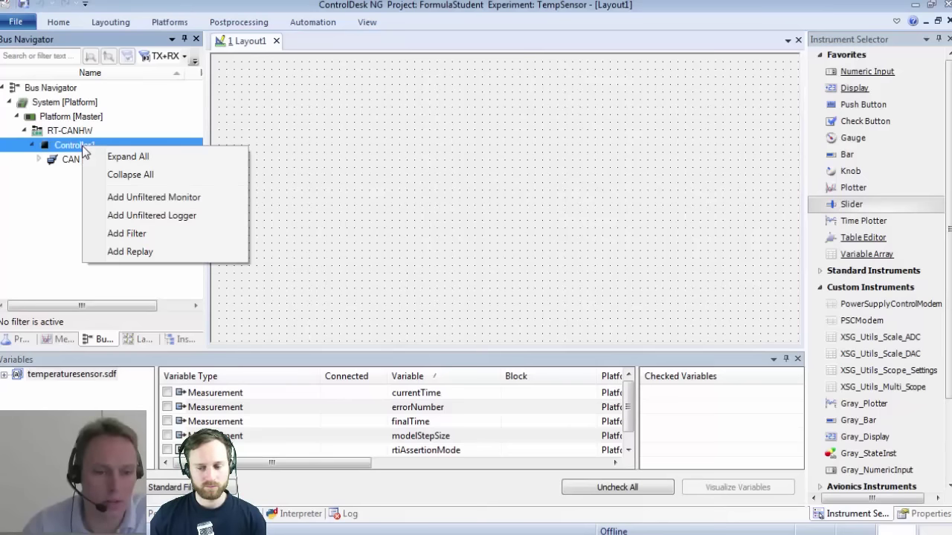
left_click(154, 199)
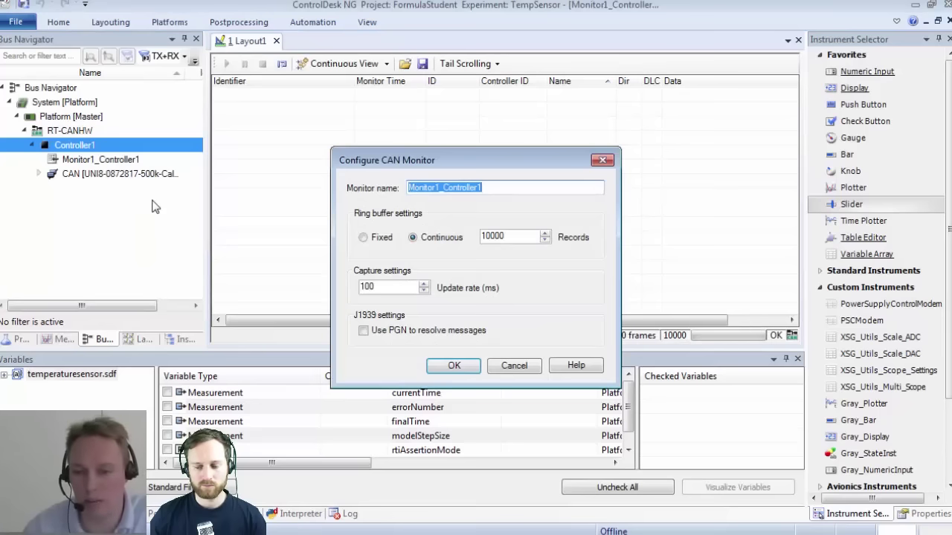
left_click(454, 365)
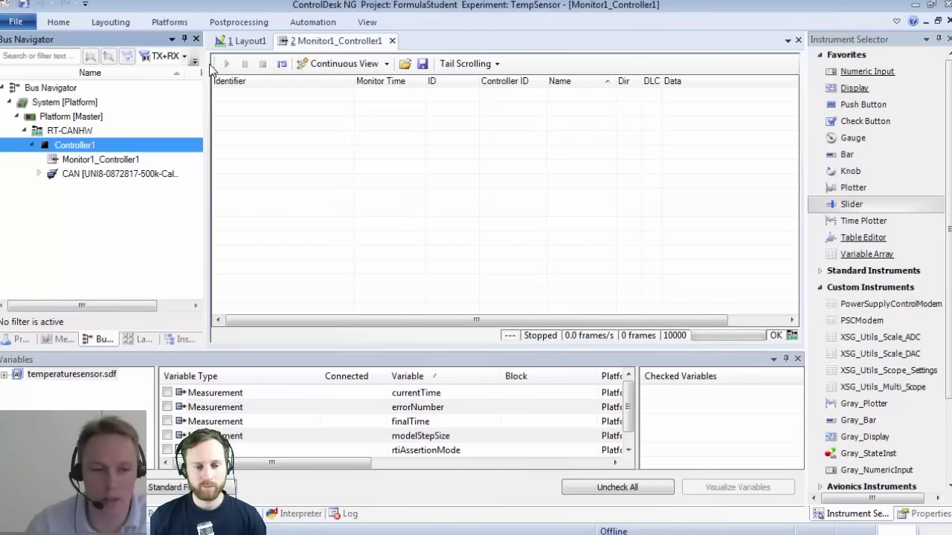
- Bring the experiment online, display the connected platforms and devices, and start the Controller1 CAN monitor
left_click(58, 24)
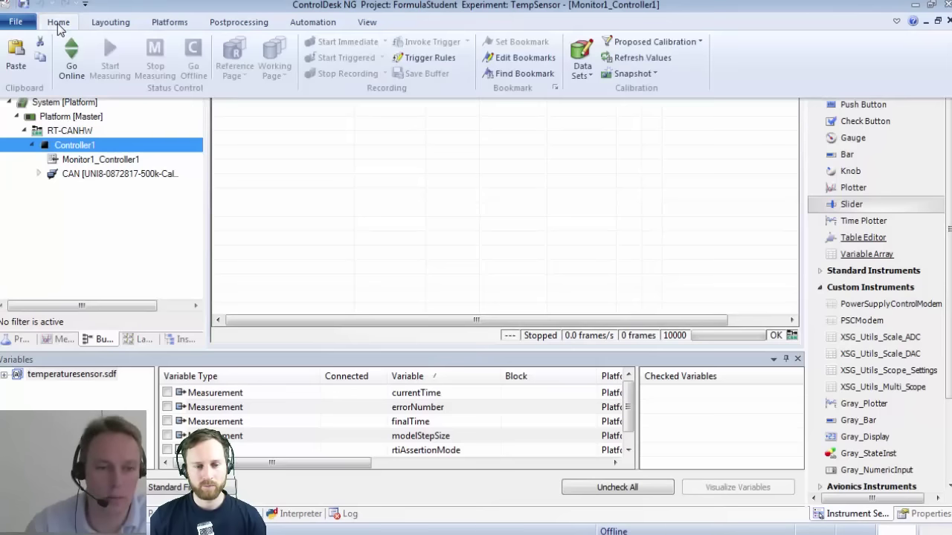
left_click(74, 60)
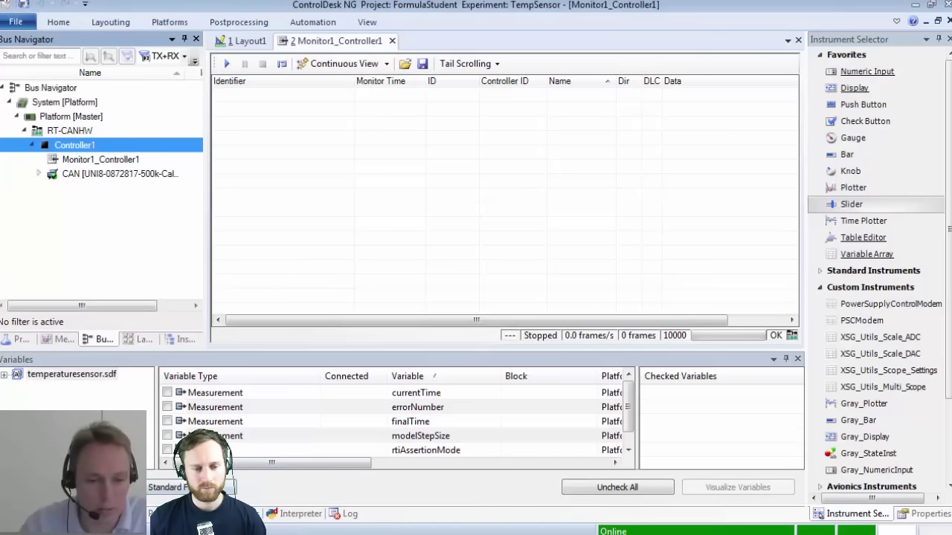
left_click(200, 513)
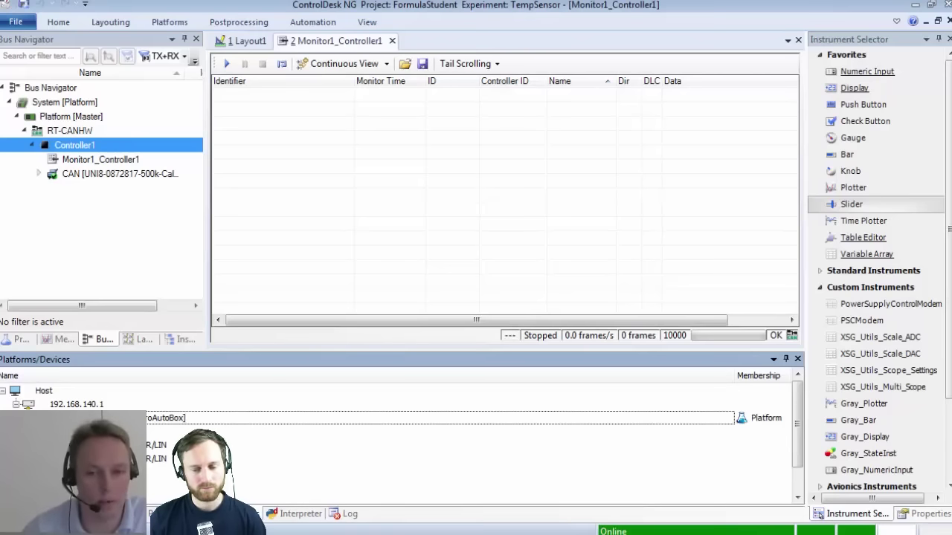
left_click(226, 64)
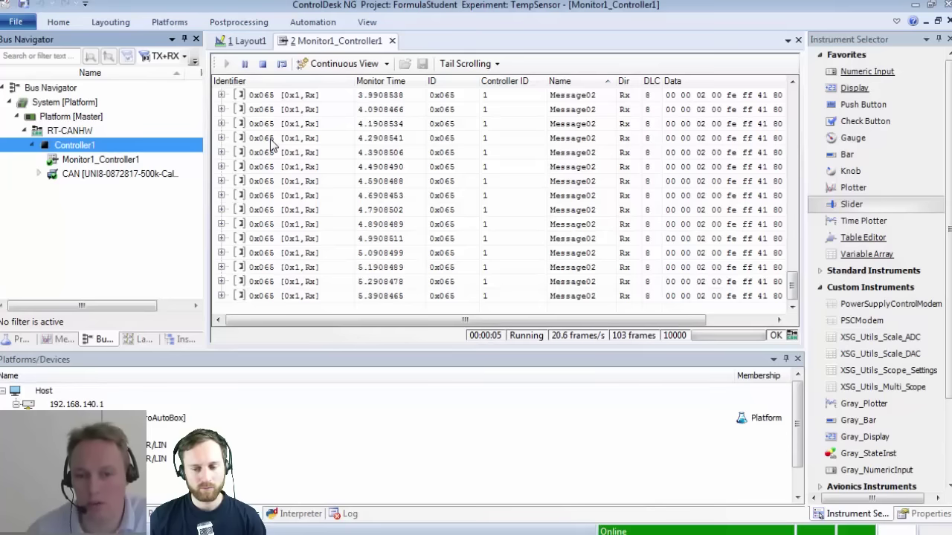
- Switch the running CAN monitor to Static View and expand Message01 to show its channel signals
left_click(333, 65)
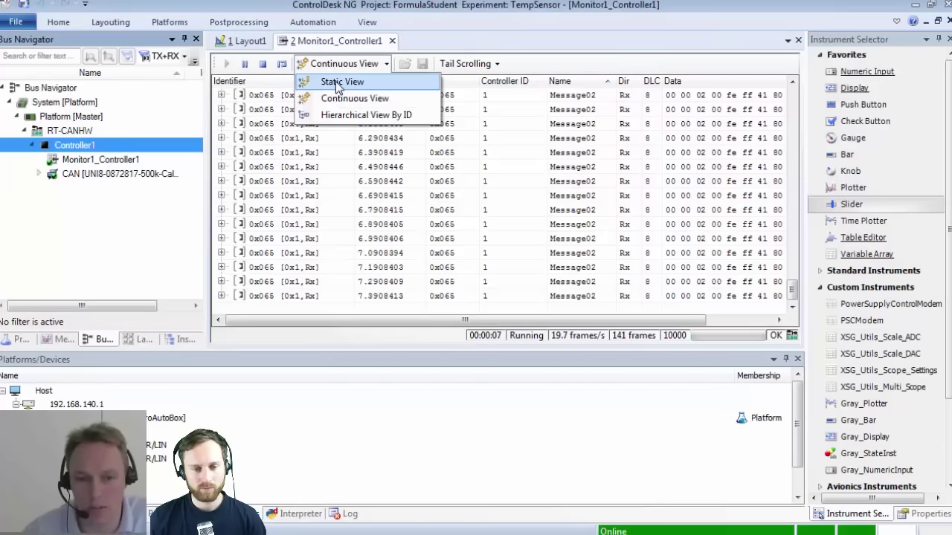
left_click(336, 83)
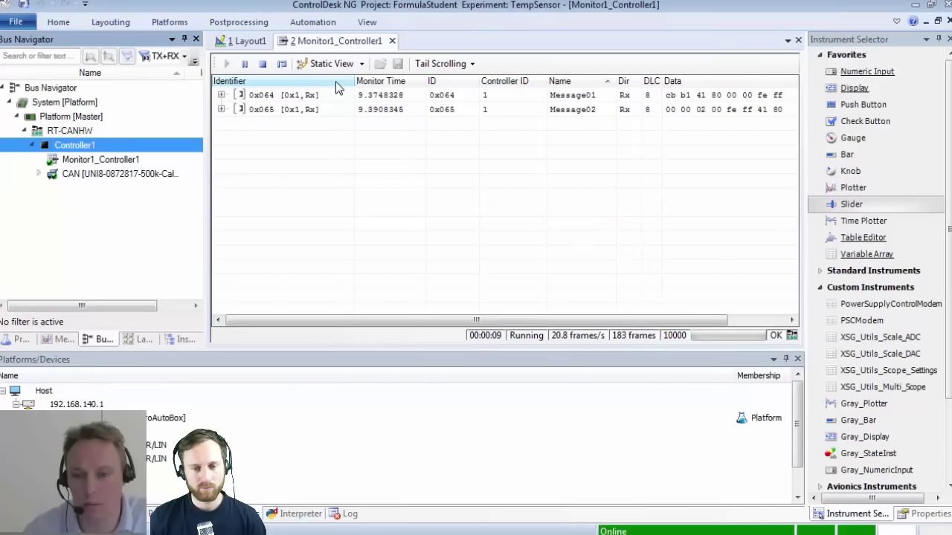
left_click(221, 96)
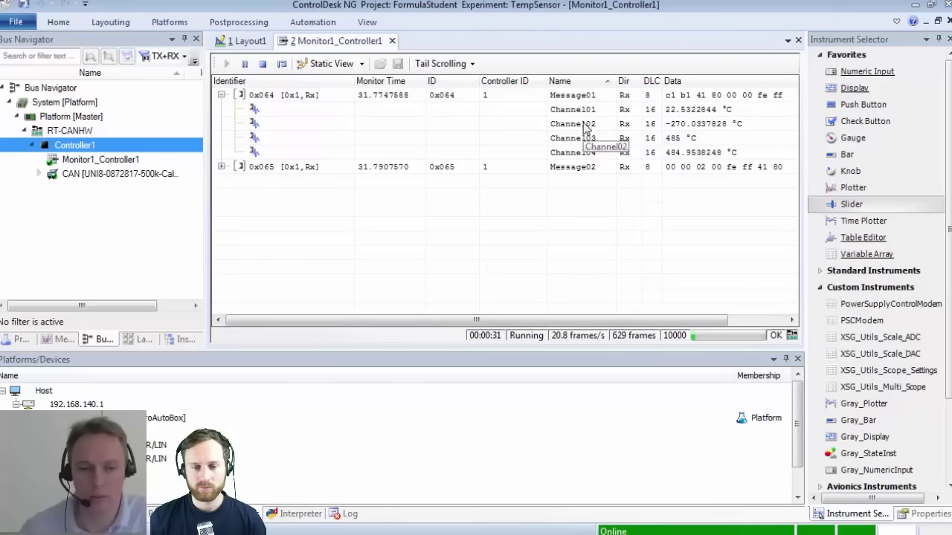
- Place a Gray_Bar instrument in the upper-left area of Layout1 and connect it to Channel01 of CAN Message01
left_click(242, 42)
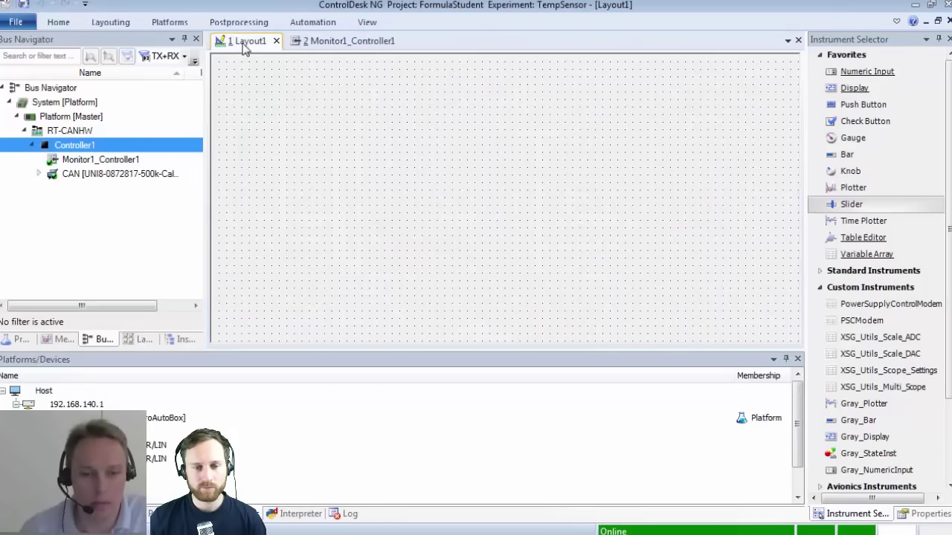
left_click_drag(307, 350, 307, 373)
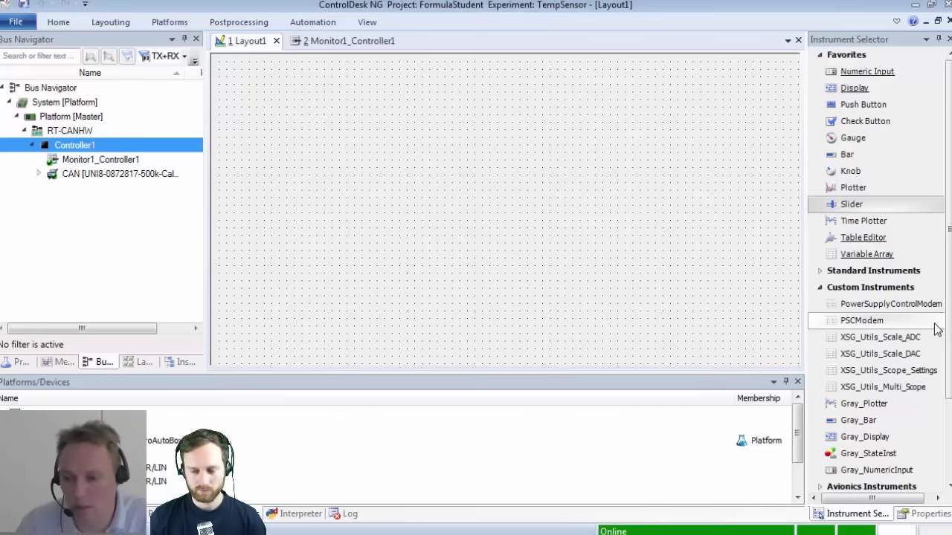
left_click_drag(865, 422, 265, 194)
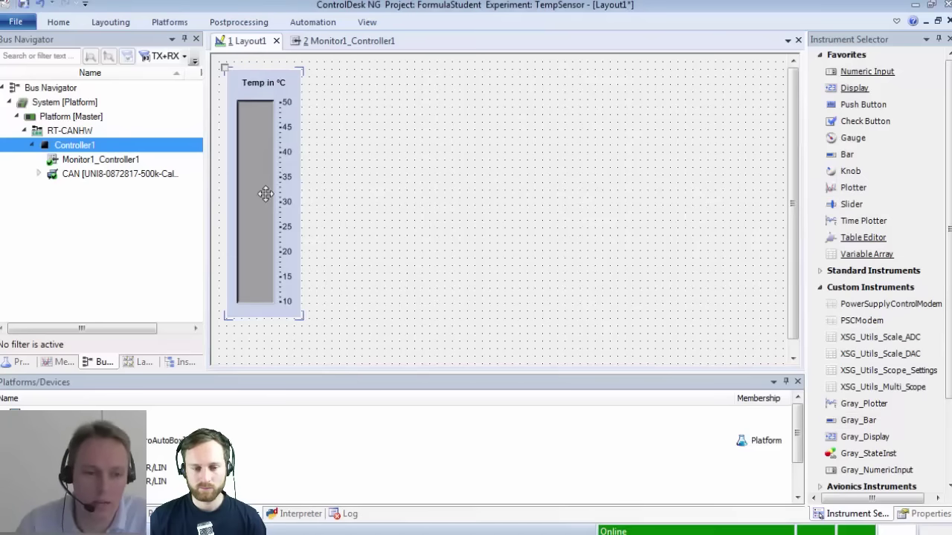
left_click(40, 176)
left_click(47, 190)
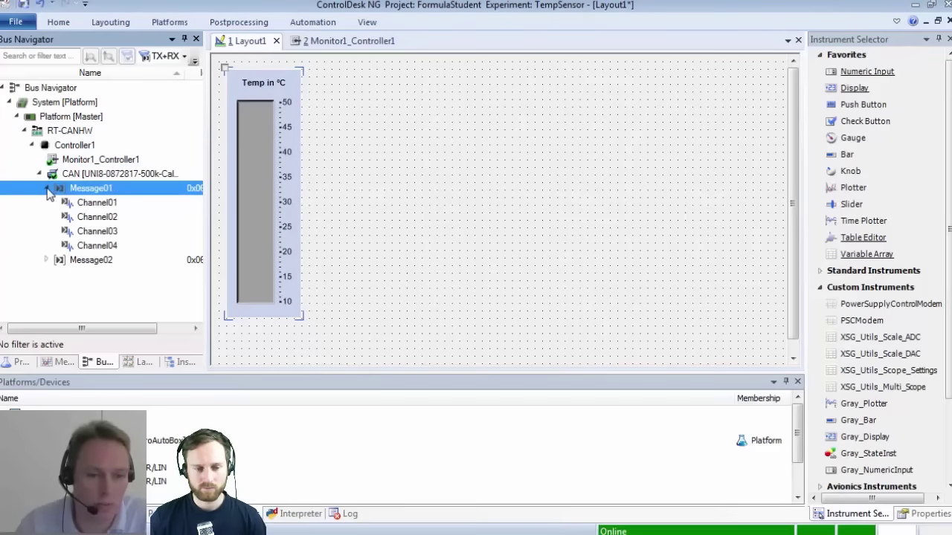
left_click(92, 204)
left_click_drag(92, 210, 255, 159)
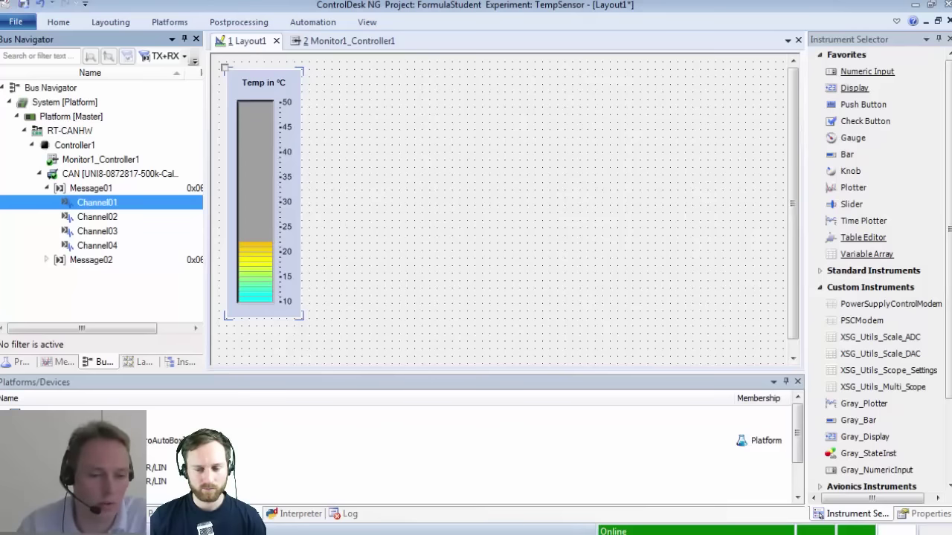
- Place a Gray_Display instrument beside the lower end of the temperature bar and connect it to Out1 of the Discrete FIR Filter
left_click(208, 513)
left_click(4, 399)
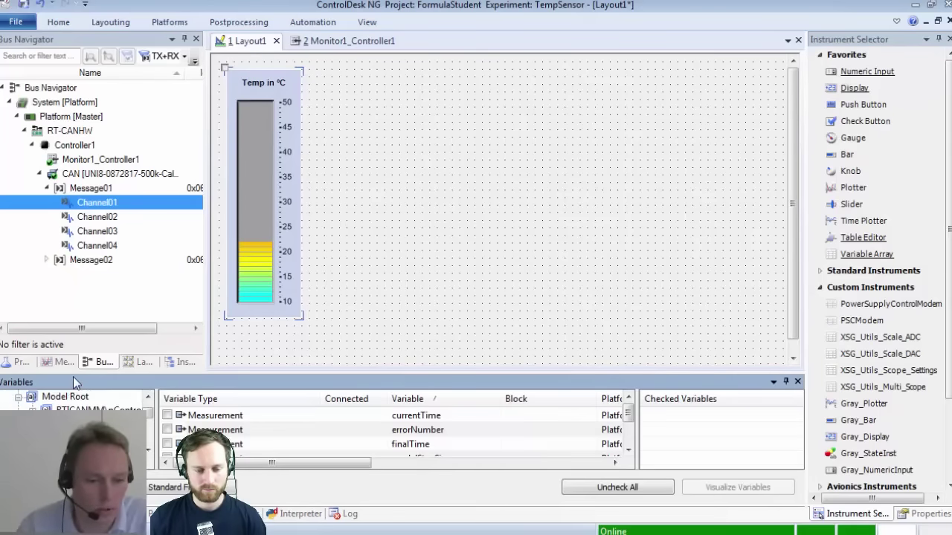
left_click_drag(73, 374, 74, 321)
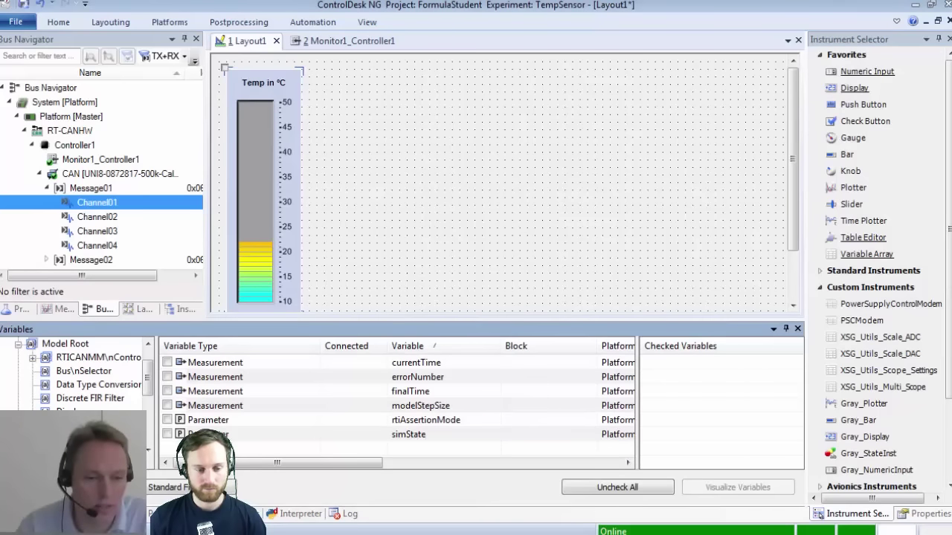
left_click(75, 412)
left_click(74, 438)
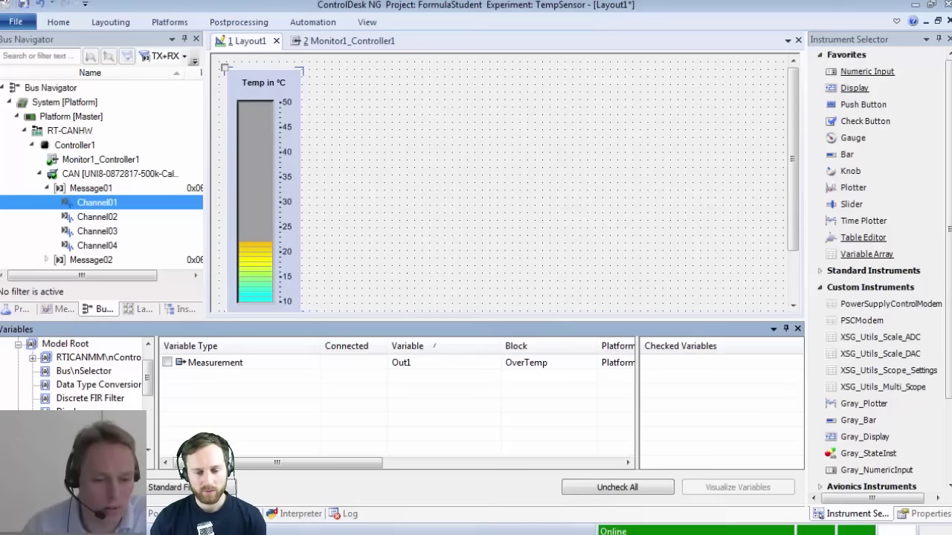
left_click(98, 399)
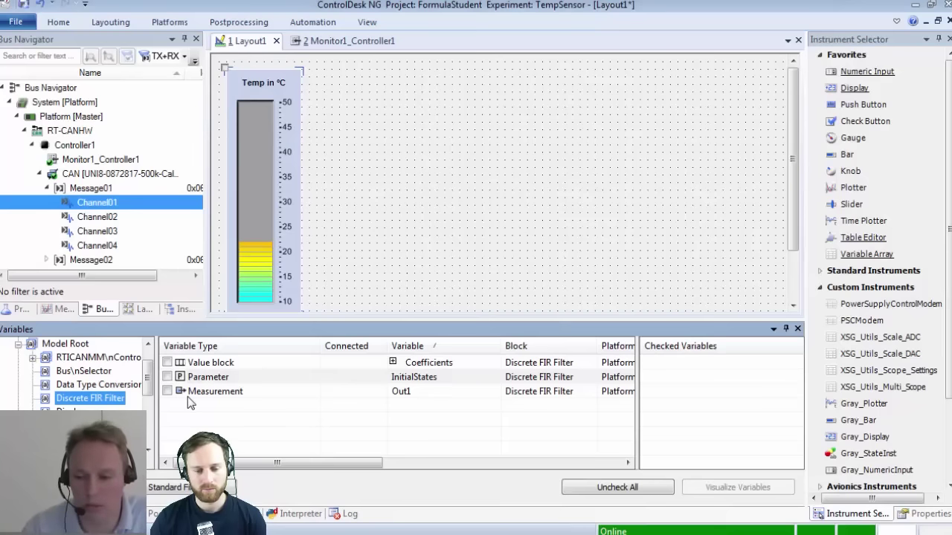
left_click_drag(870, 440, 344, 290)
left_click_drag(234, 393, 346, 349)
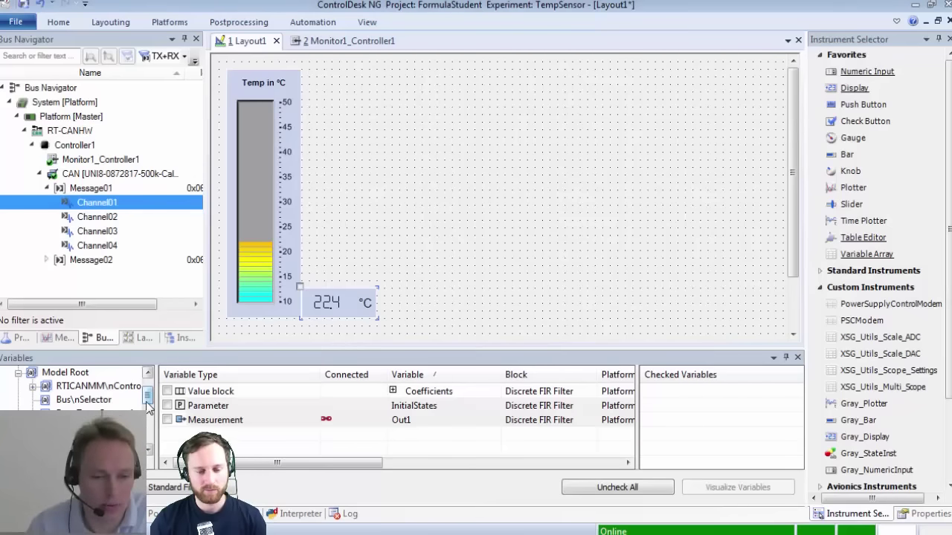
- Place a Gray_NumericInput directly above the temperature display and connect it to the Value parameter of OverTempThreshold
scroll(147, 394, "down", 1)
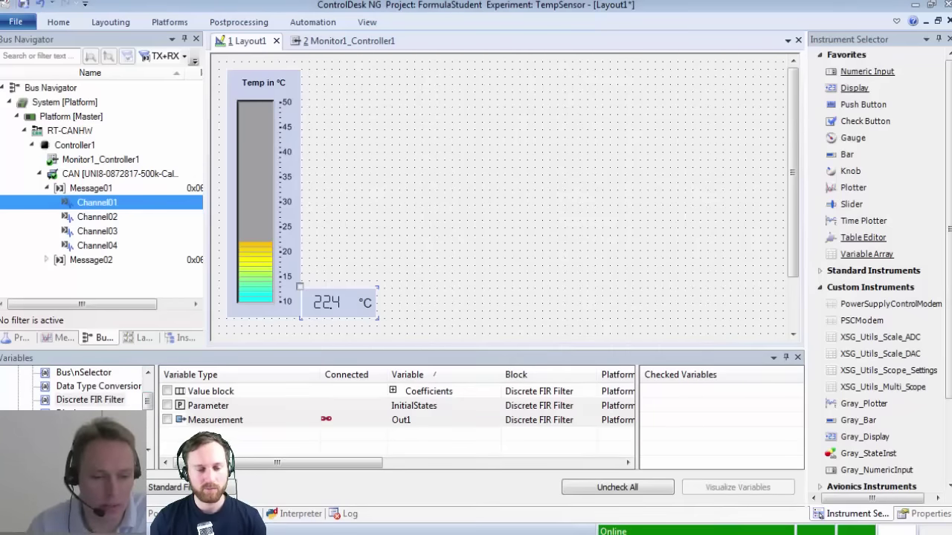
left_click(89, 413)
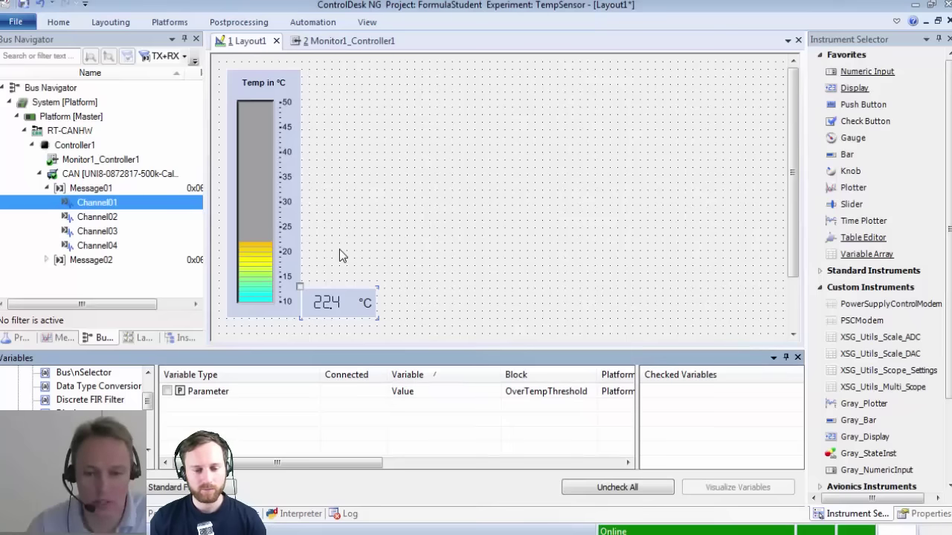
left_click_drag(215, 392, 318, 261)
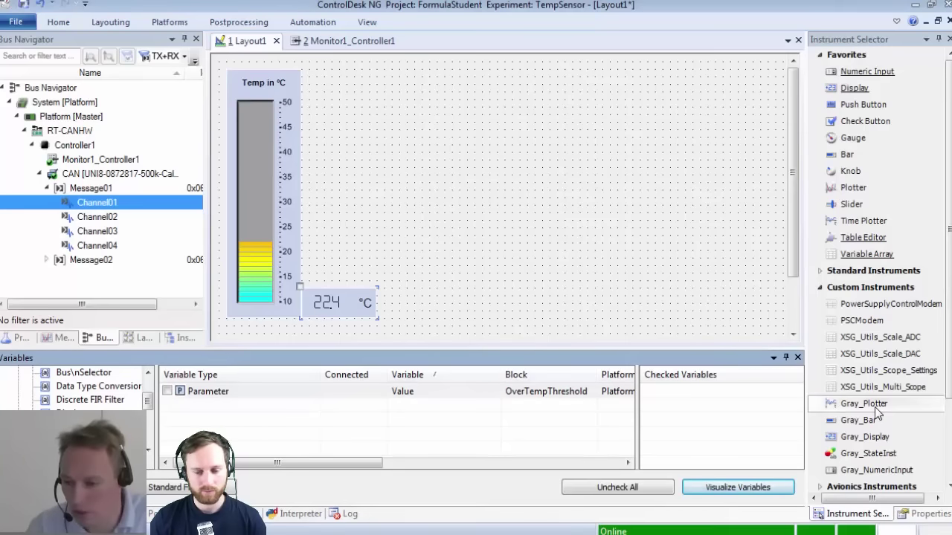
left_click_drag(876, 470, 331, 281)
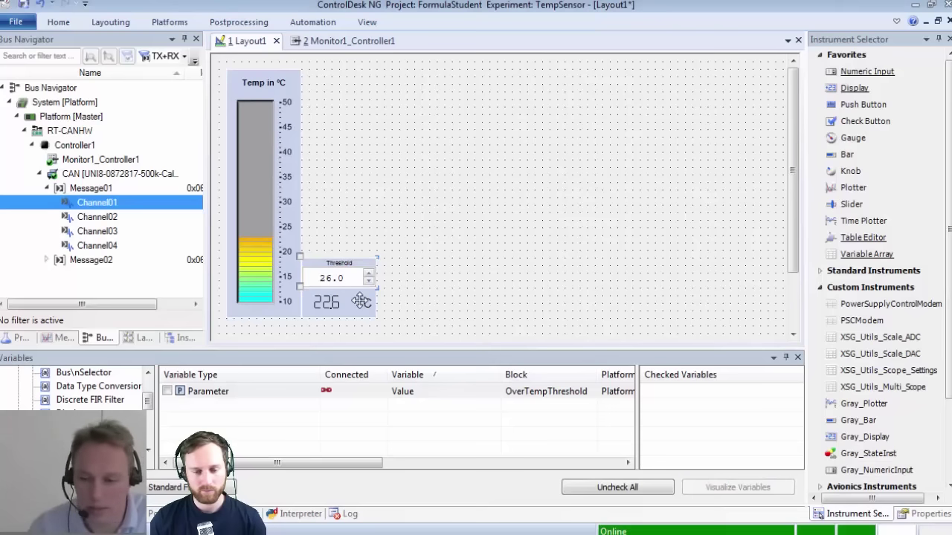
- Place a Gray_StateInst beside the upper part of the temperature bar and stretch the Threshold input upward to meet it
left_click_drag(864, 453, 375, 218)
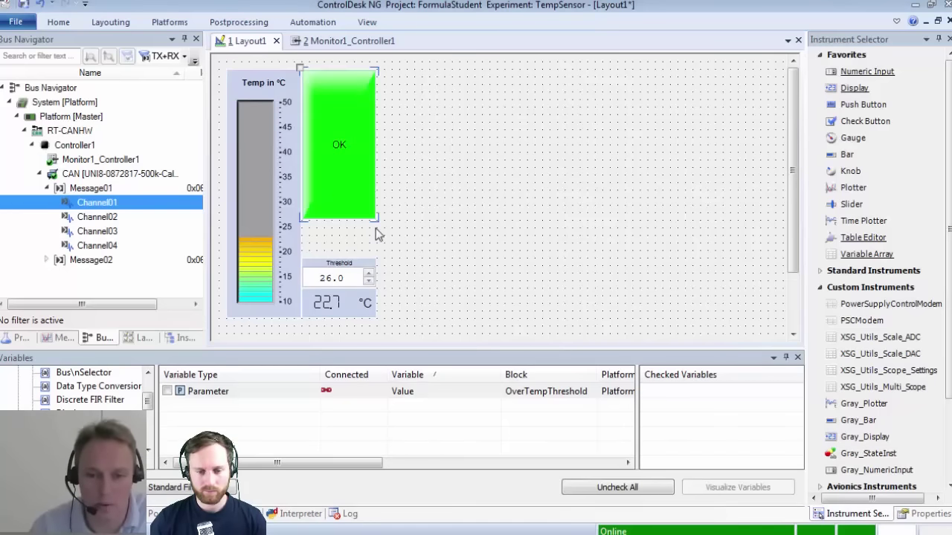
left_click_drag(351, 258, 351, 218)
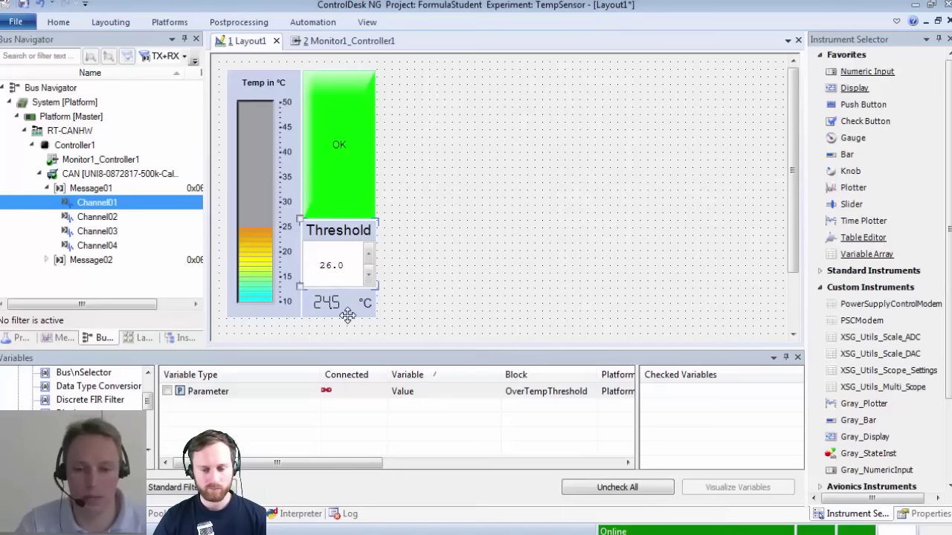
left_click(347, 316)
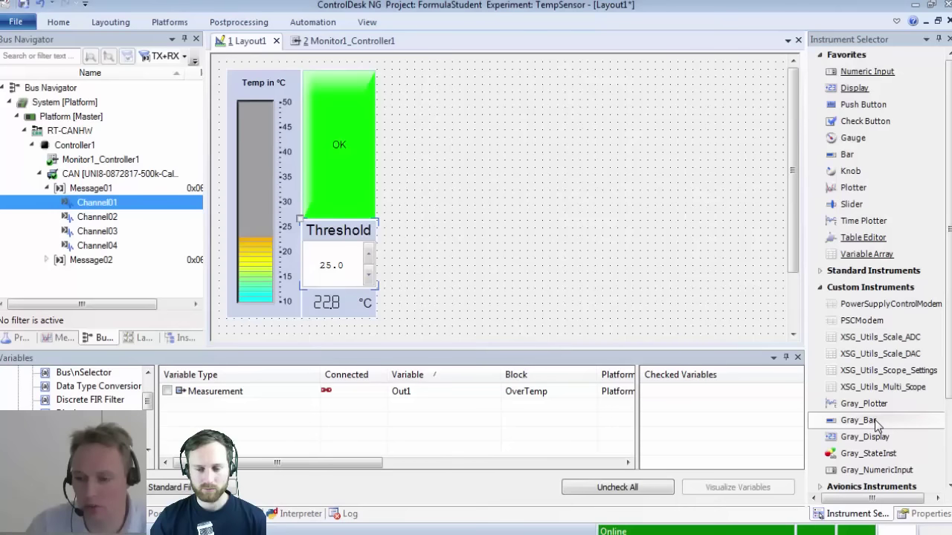
- Place a Gray_Plotter beside the existing instruments, aligned to their height, and connect it to Out1 of the Discrete FIR Filter
left_click_drag(874, 411, 669, 228)
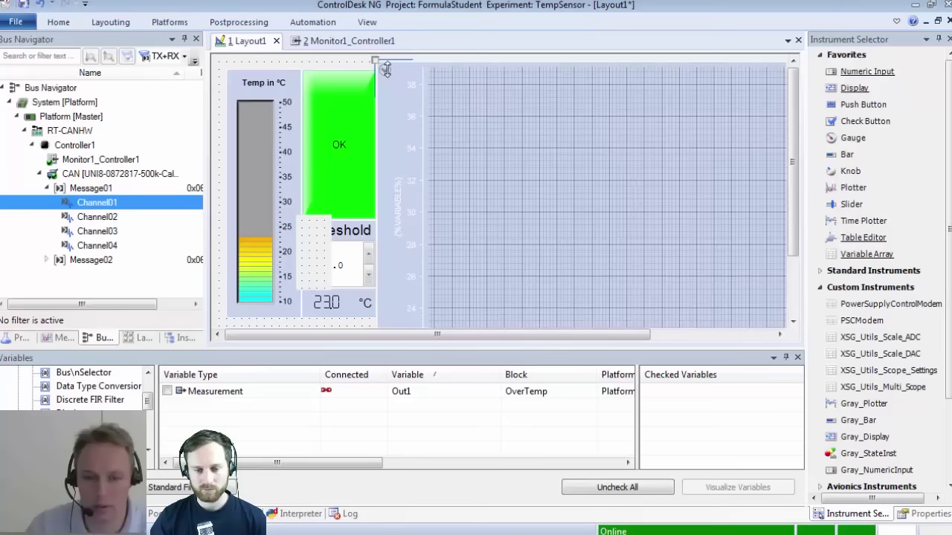
left_click_drag(386, 70, 391, 322)
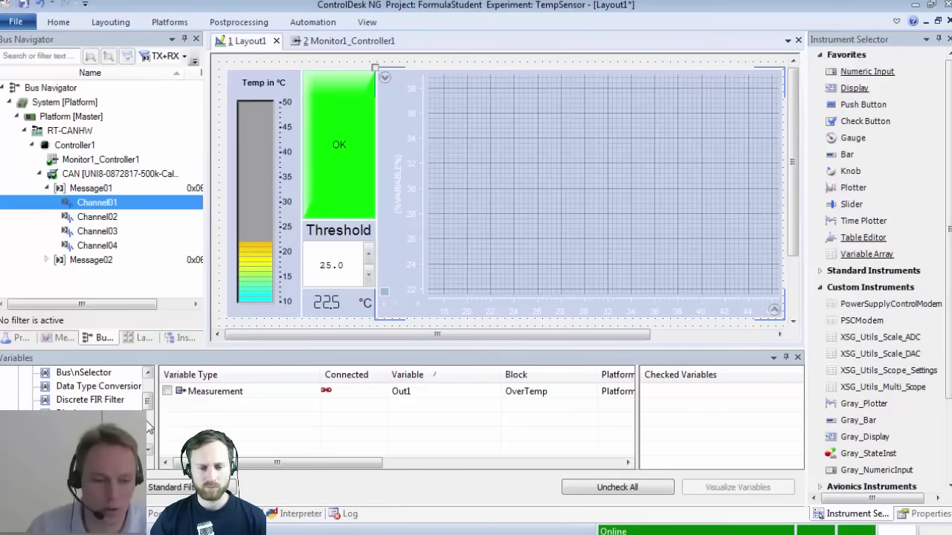
left_click(115, 401)
mouse_move(215, 424)
left_mouse_down()
mouse_move(340, 397)
mouse_move(393, 290)
mouse_move(385, 295)
left_mouse_up()
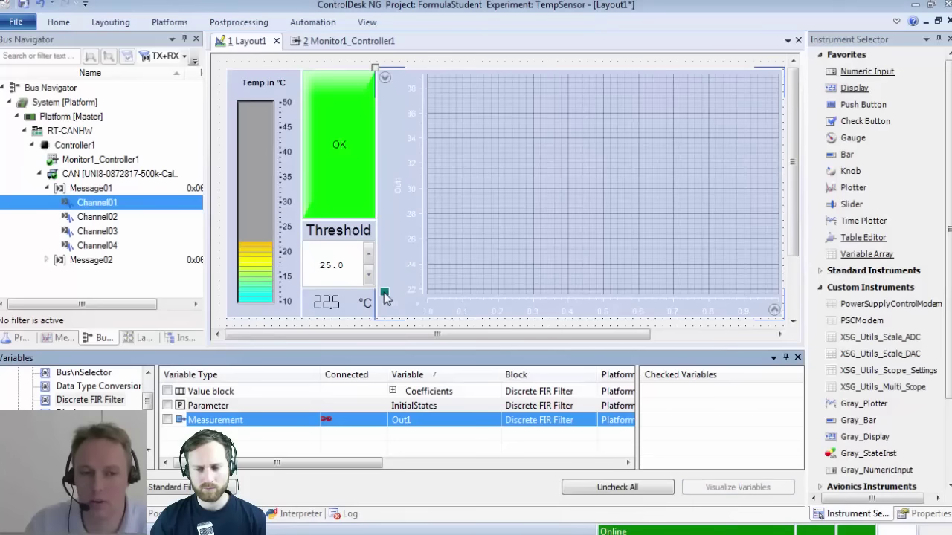
- Start measuring and set the platform's HostService raster to Measure Continuously with triggers disabled
left_click(58, 23)
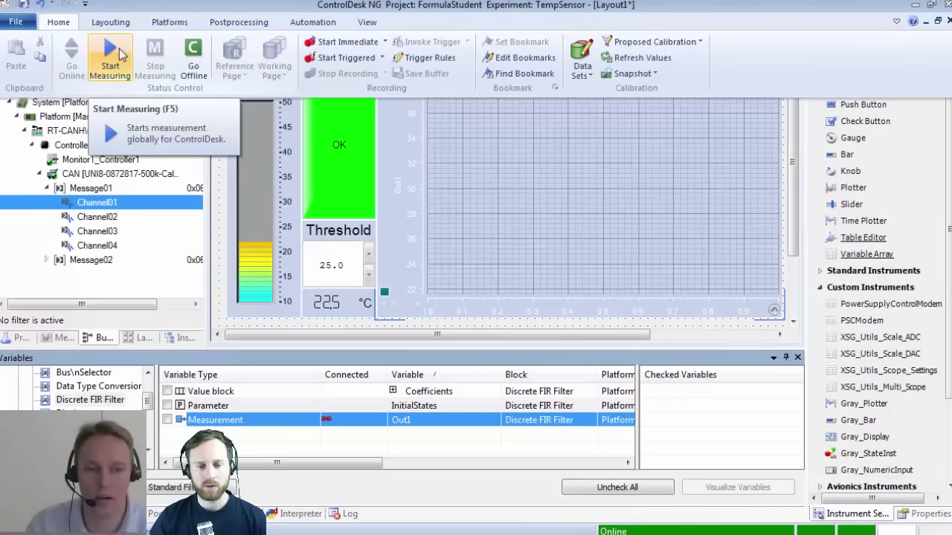
left_click(112, 60)
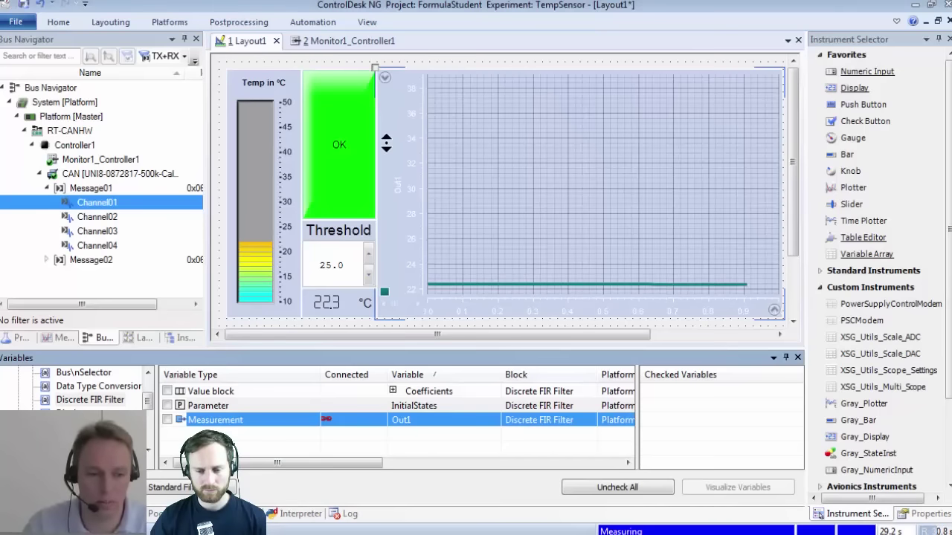
left_click(64, 339)
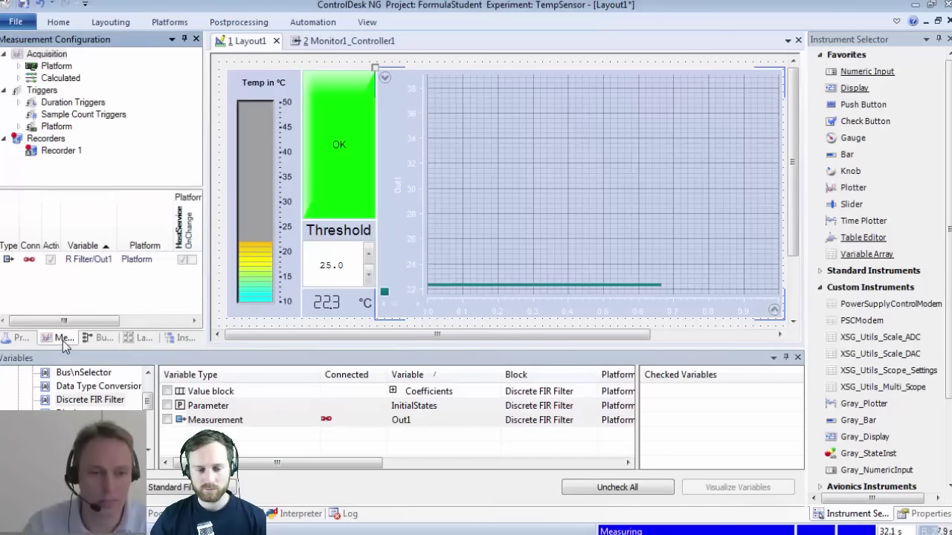
left_click(18, 66)
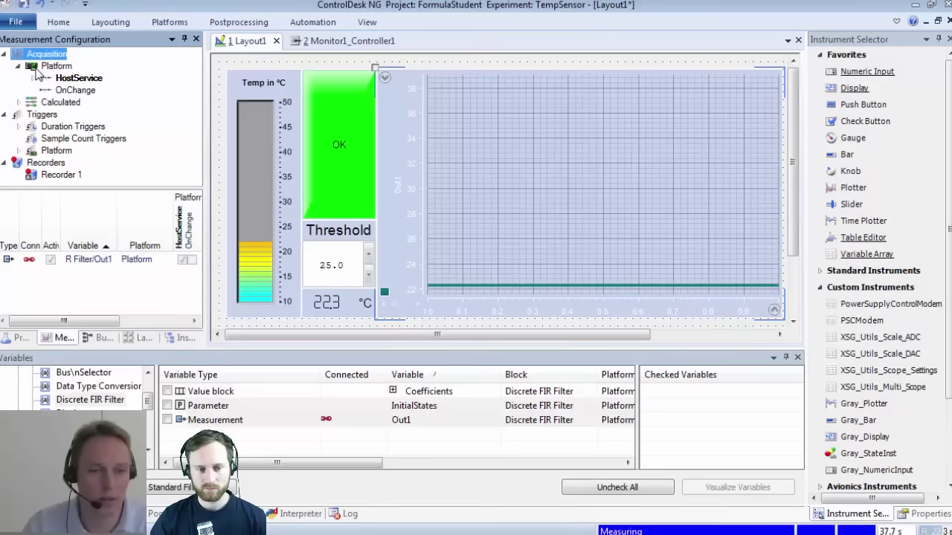
left_click(74, 78)
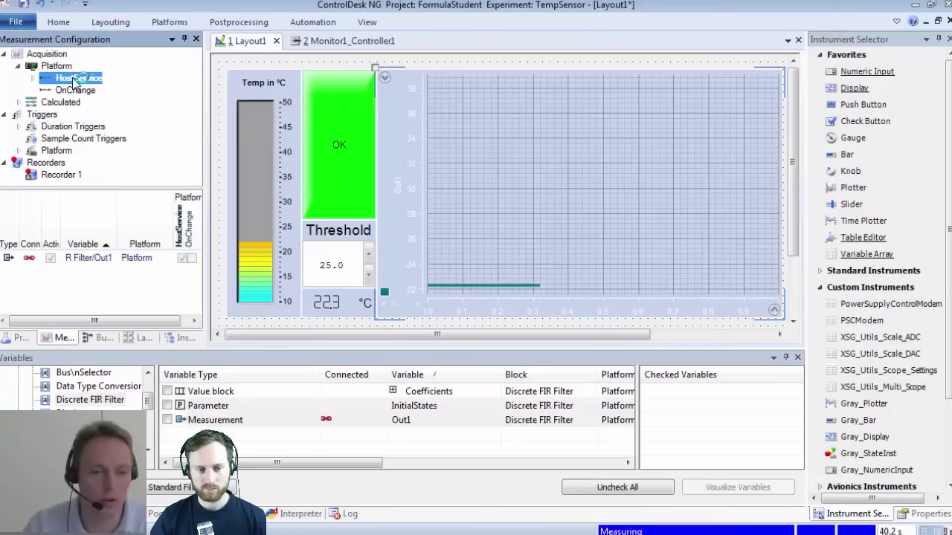
right_click(74, 79)
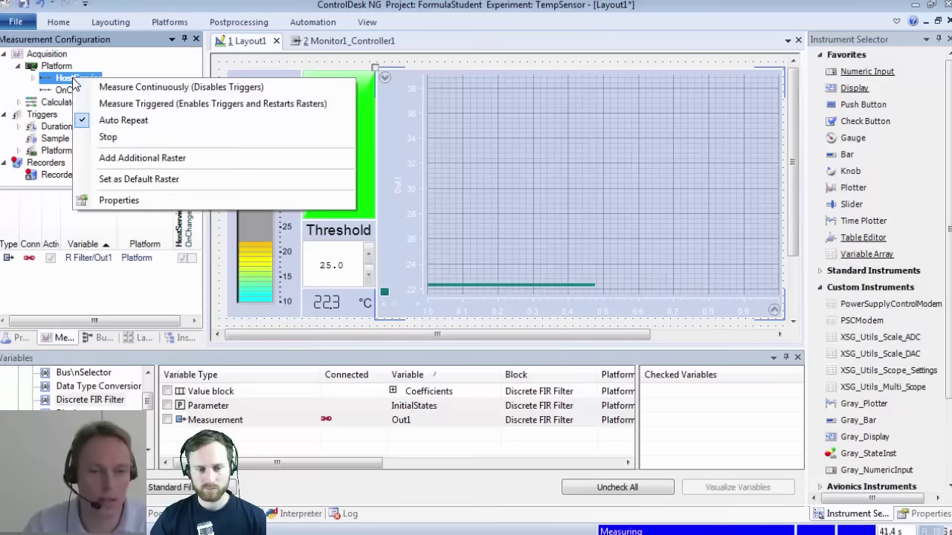
left_click(128, 87)
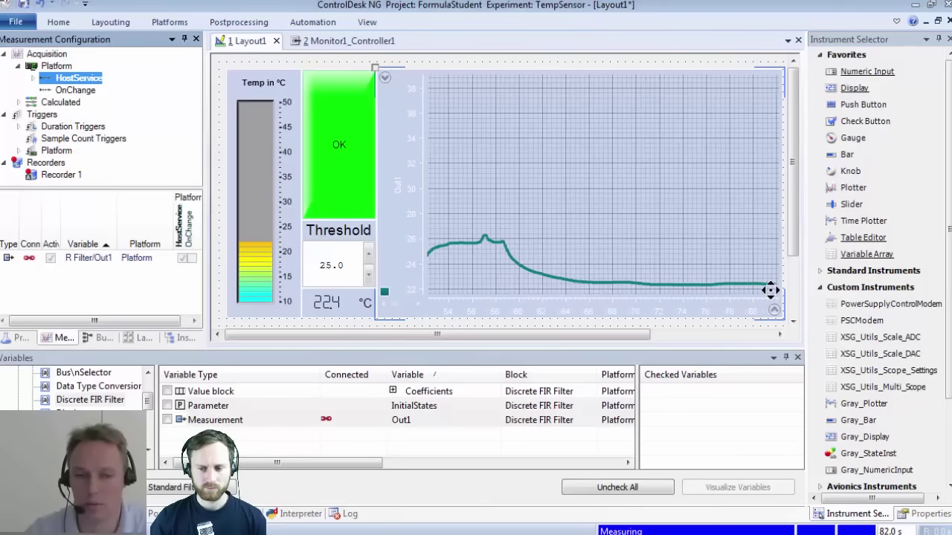
- Take the experiment offline and dismiss the platform warning dialog
left_click(58, 22)
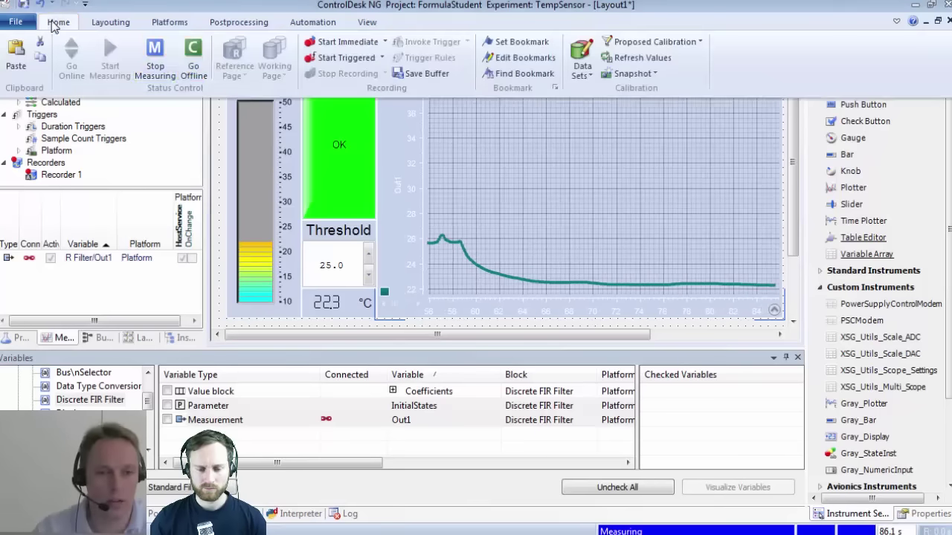
left_click(190, 63)
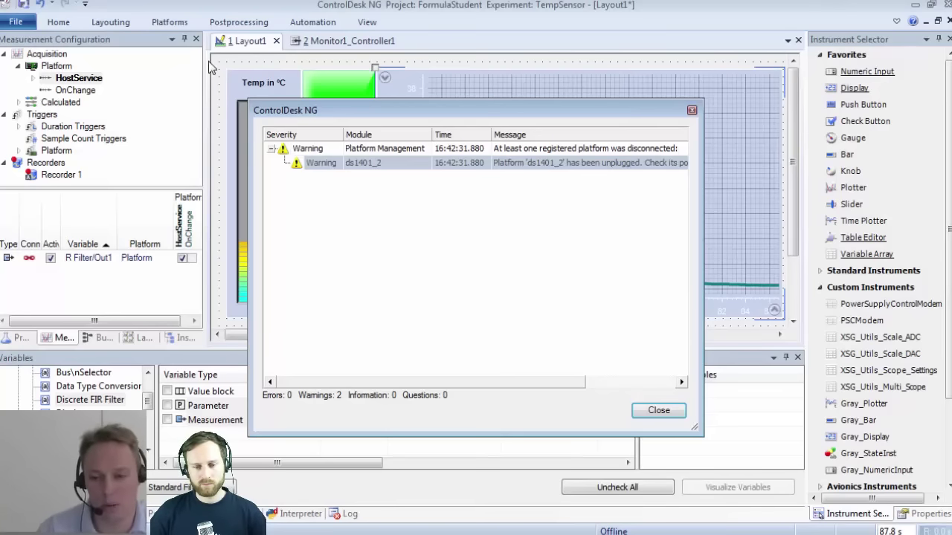
left_click(675, 413)
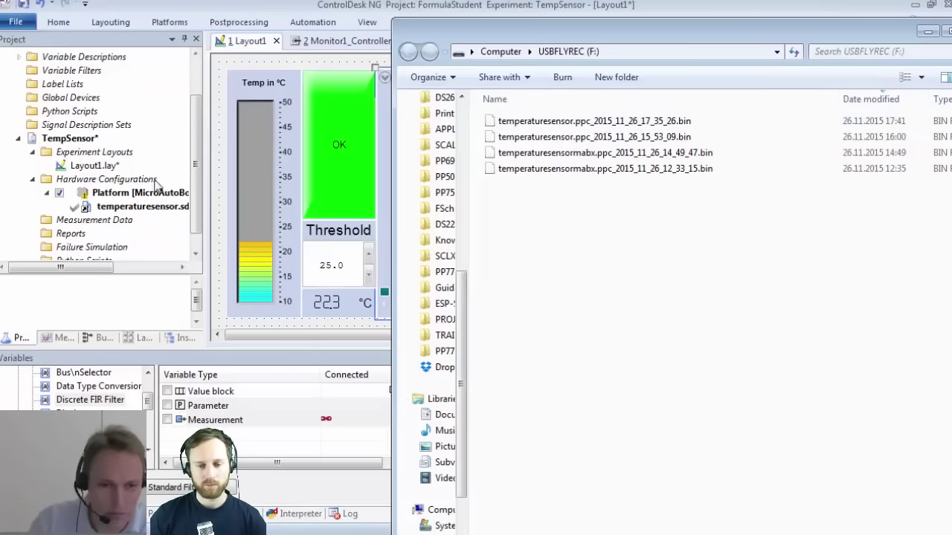
- Copy temperaturesensor.ppc_2015_11_26_17_35_26.bin from the USBFLYREC drive into the TempSensor experiment's Measurement Data folder and minimize both folder windows
left_click(74, 223)
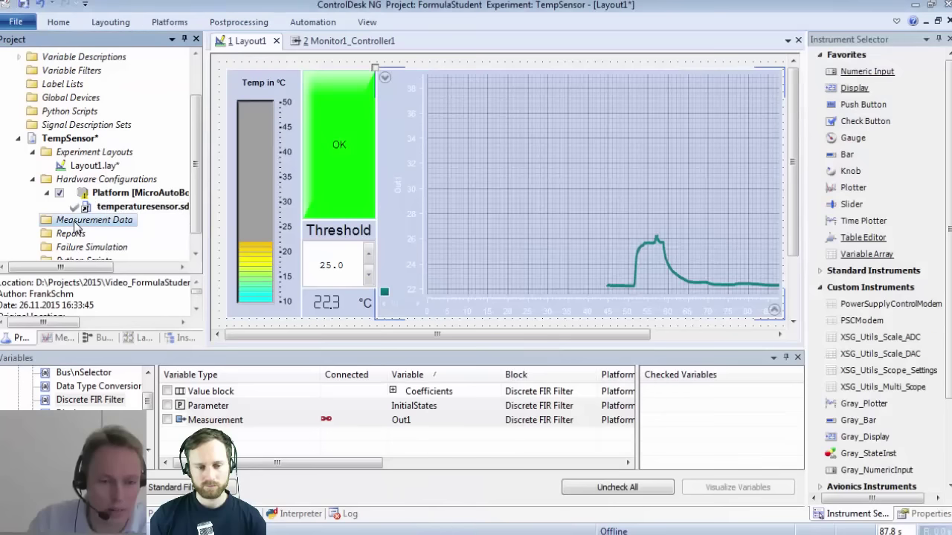
right_click(74, 223)
left_click(94, 248)
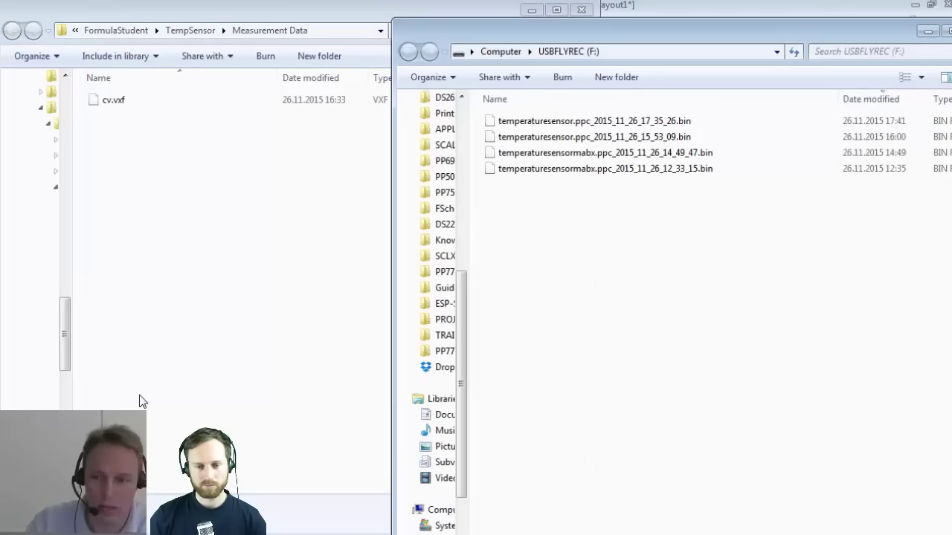
left_click_drag(577, 121, 160, 247)
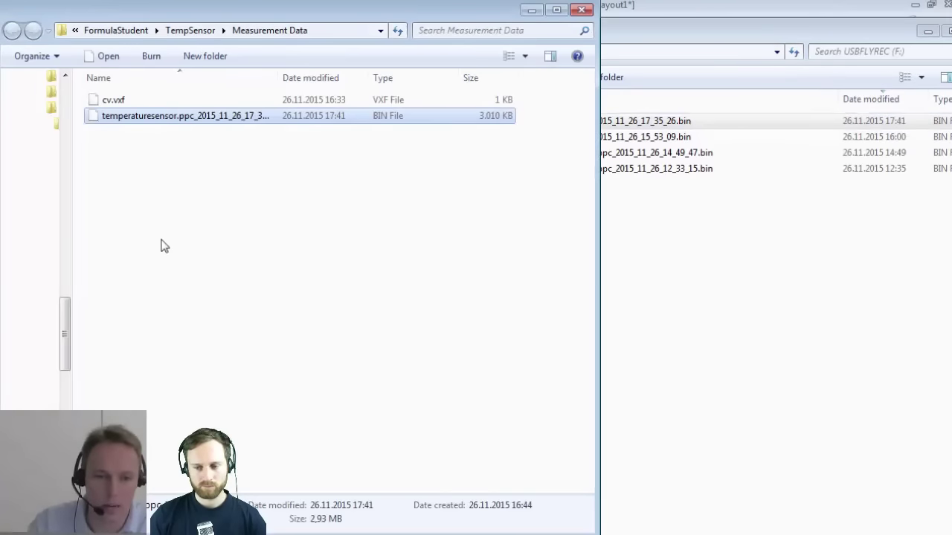
left_click(531, 10)
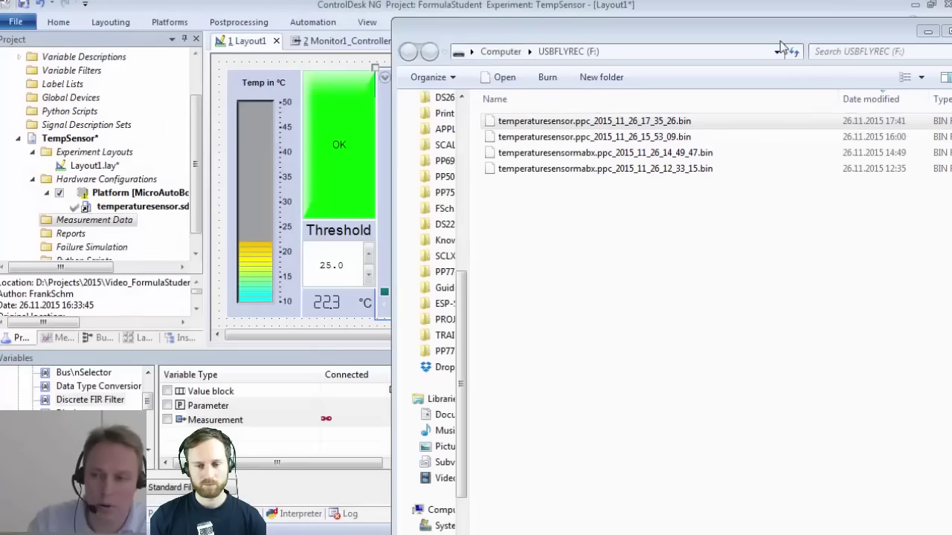
left_click(928, 32)
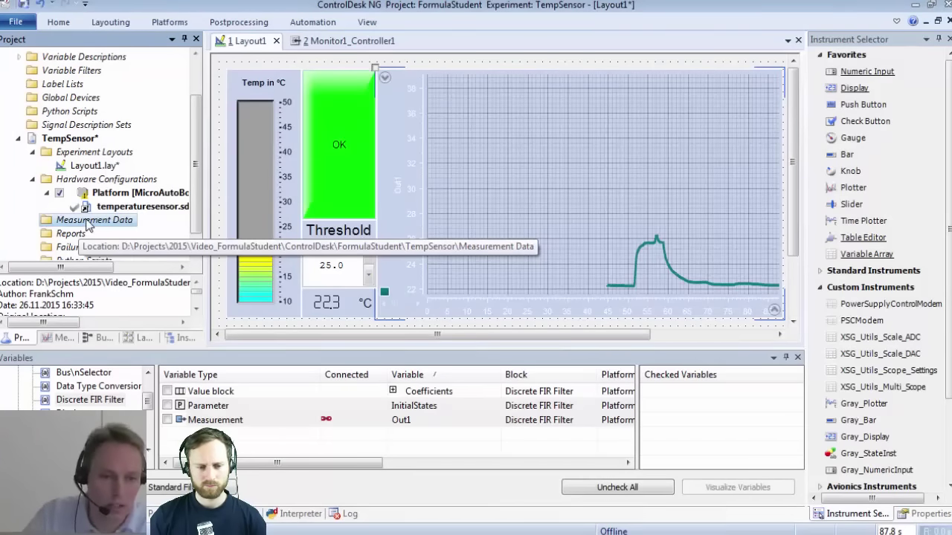
- Import temperaturesensor.ppc_2015_11_26_17_35_26.bin from the FormulaStudent TempSensor folder into Measurement Data, saving it as an IDF file of the same name
right_click(88, 223)
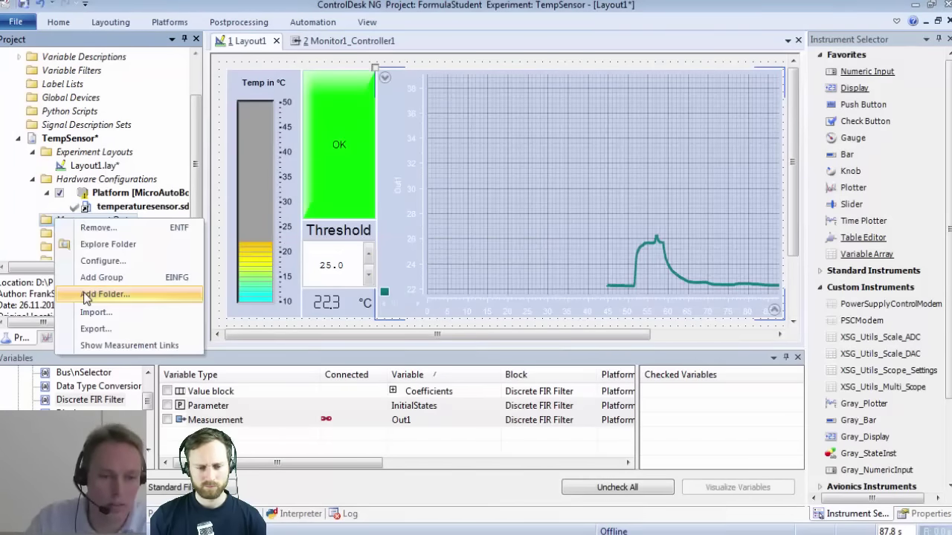
left_click(86, 295)
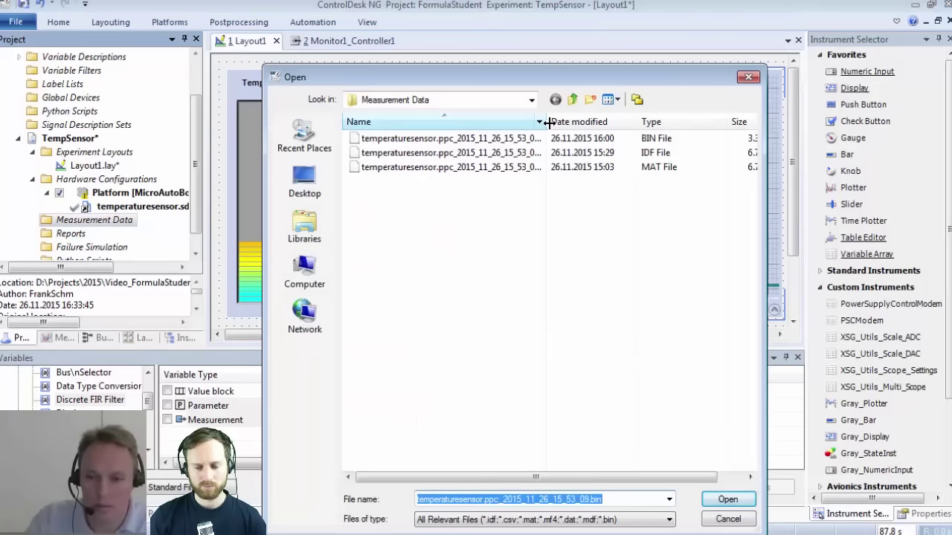
left_click_drag(548, 121, 615, 121)
left_click(534, 105)
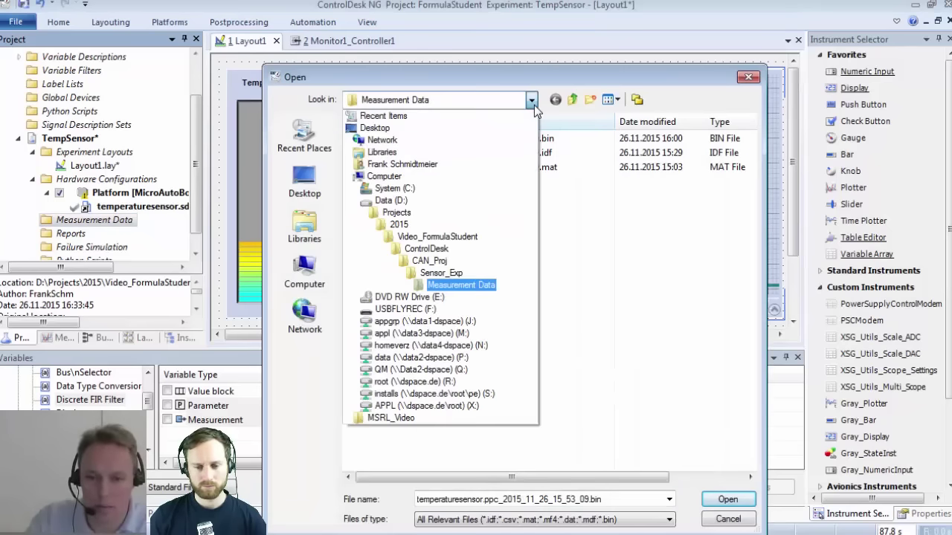
left_click(427, 248)
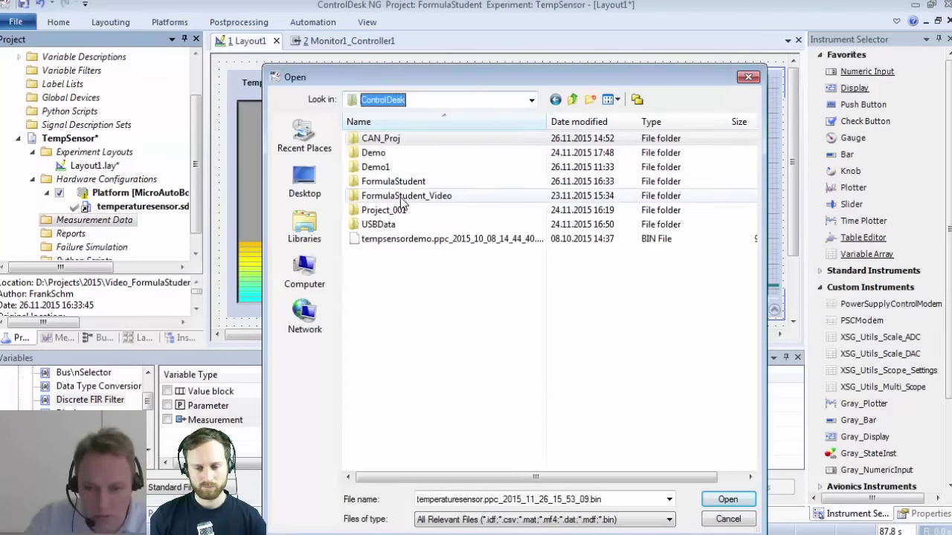
double_click(401, 186)
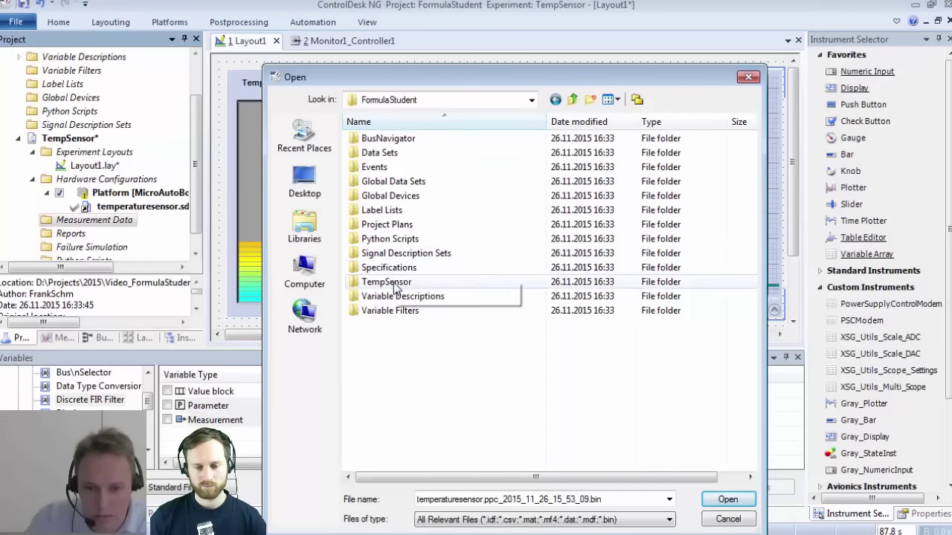
double_click(394, 280)
double_click(394, 211)
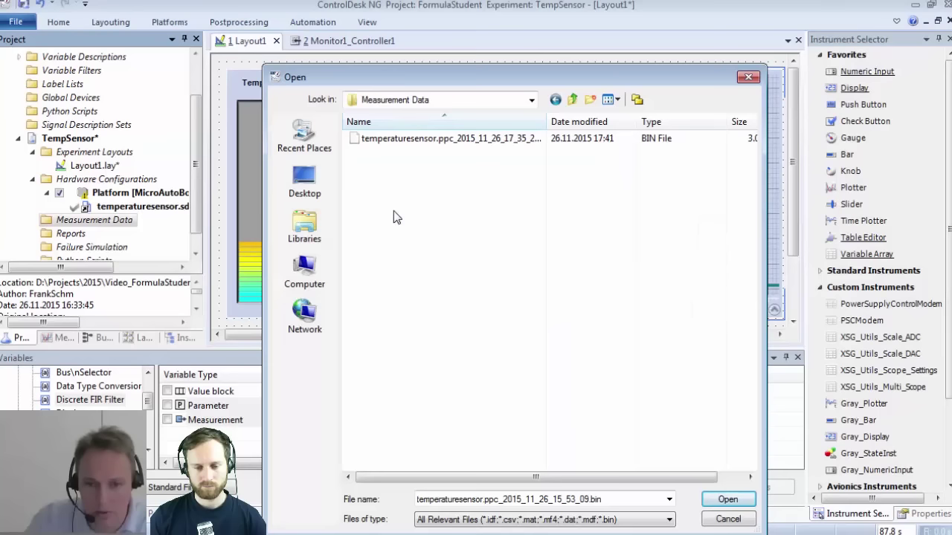
left_click(417, 142)
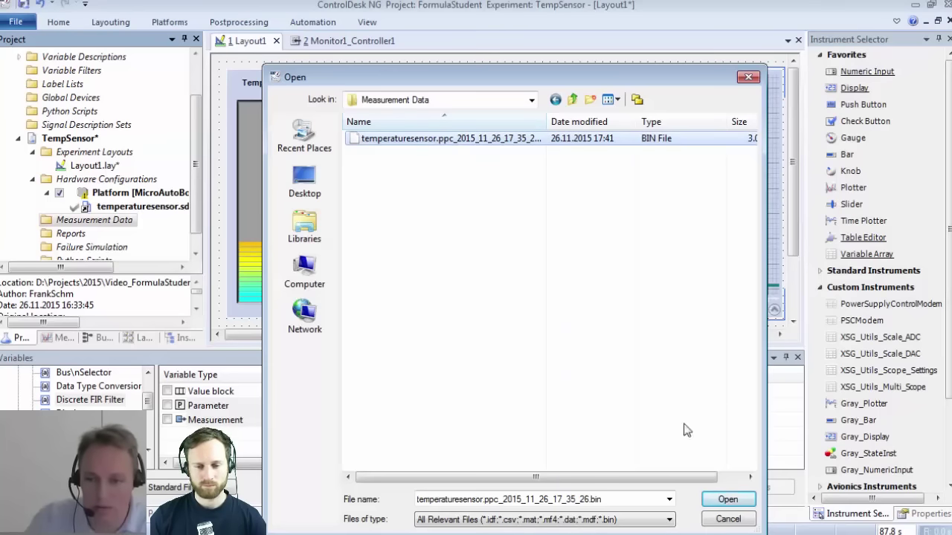
left_click(727, 499)
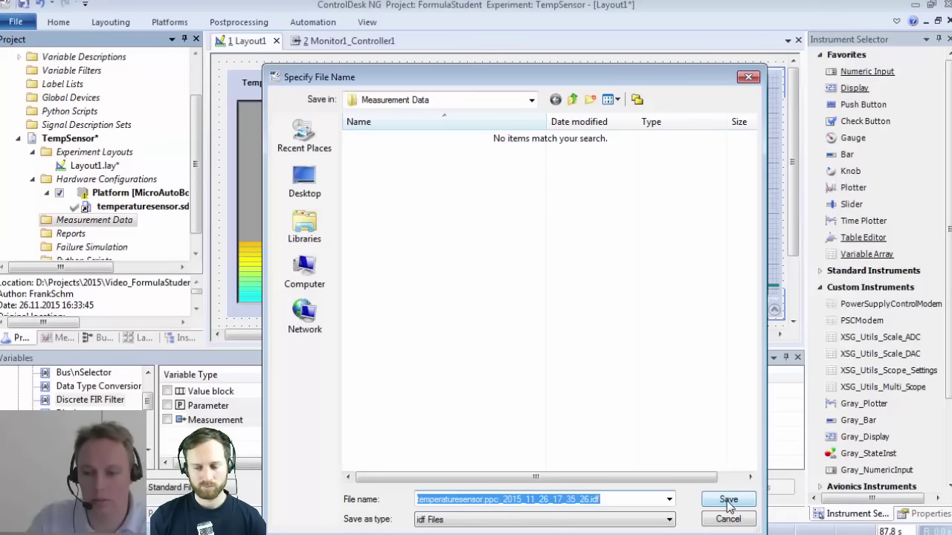
left_click(728, 500)
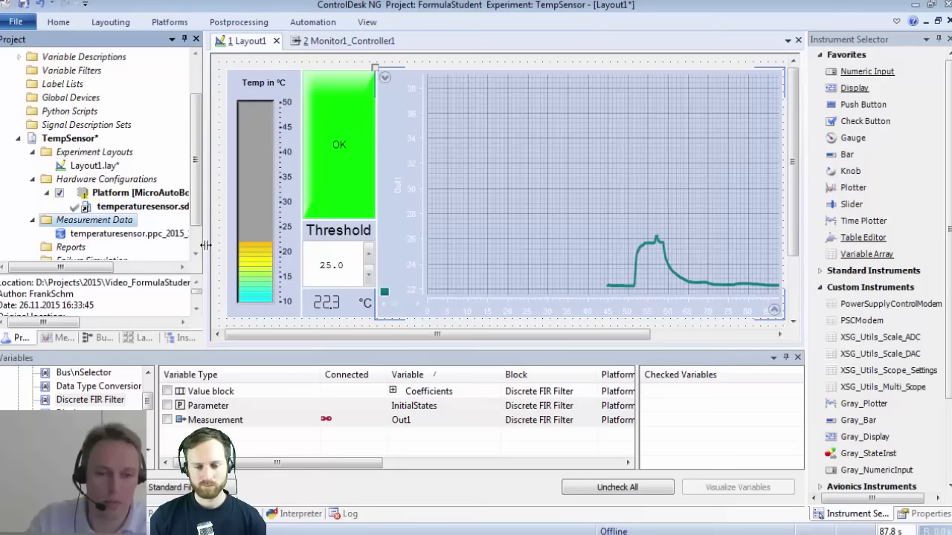
- Widen the project tree and export the imported IDF recording as the MATLAB file temperaturesensor.ppc_2015_11_26_17_35_26.mat
left_click_drag(205, 245, 283, 245)
left_click(233, 235)
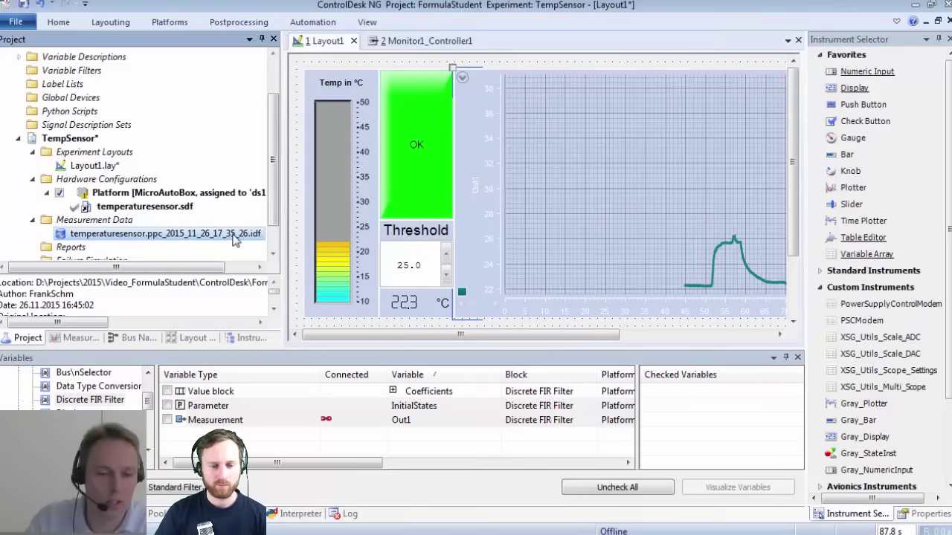
right_click(235, 239)
left_click(238, 310)
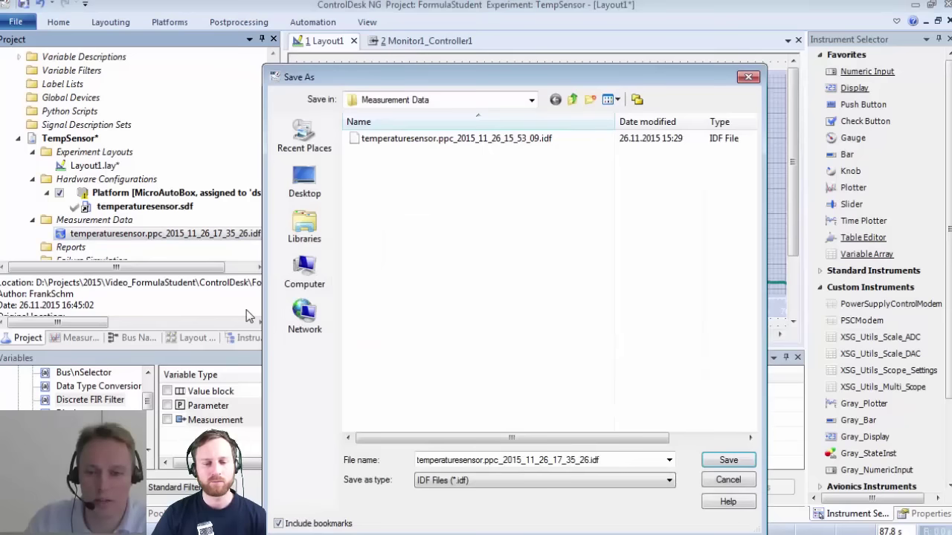
left_click(538, 481)
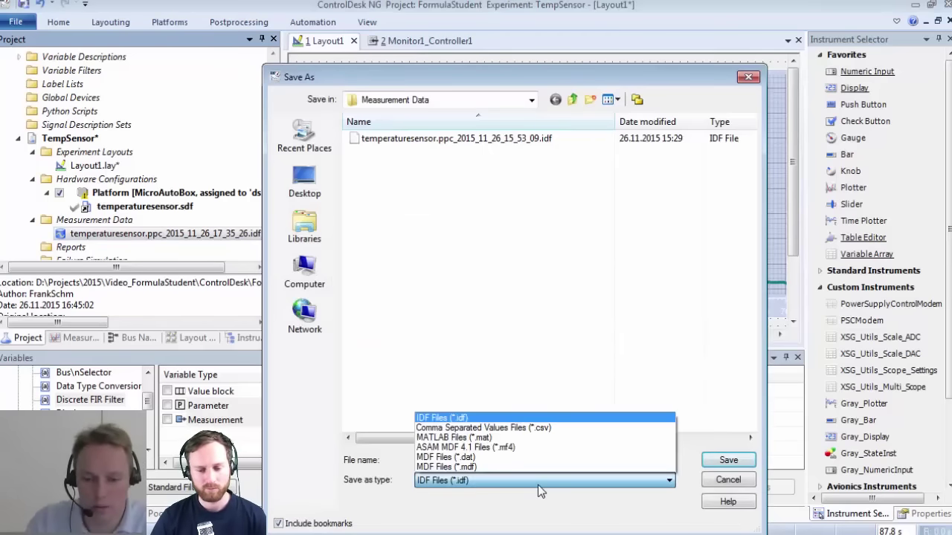
left_click(528, 437)
left_click(727, 460)
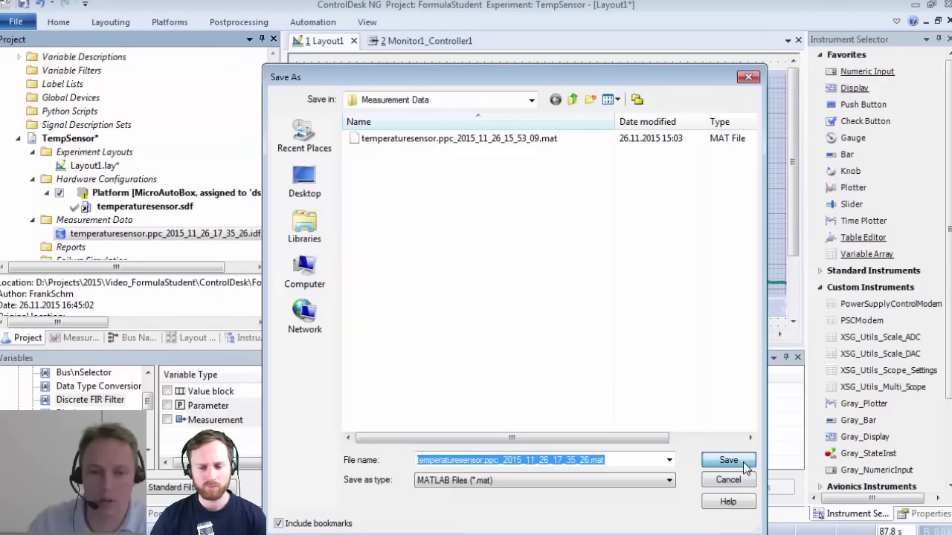